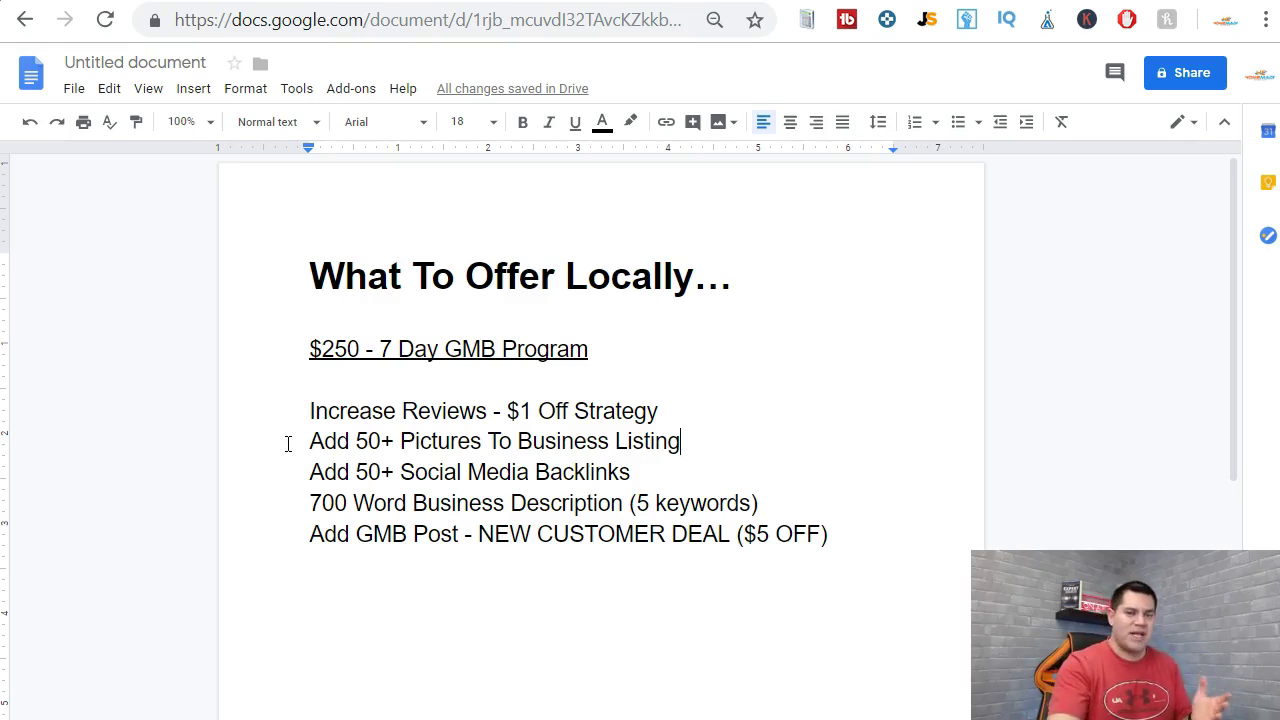
- Highlight the "Add 50+ Social Media Backlinks" line in the document, and switch to the Fiverr search results for "social media backlinks"
left_click_drag(657, 470, 300, 471)
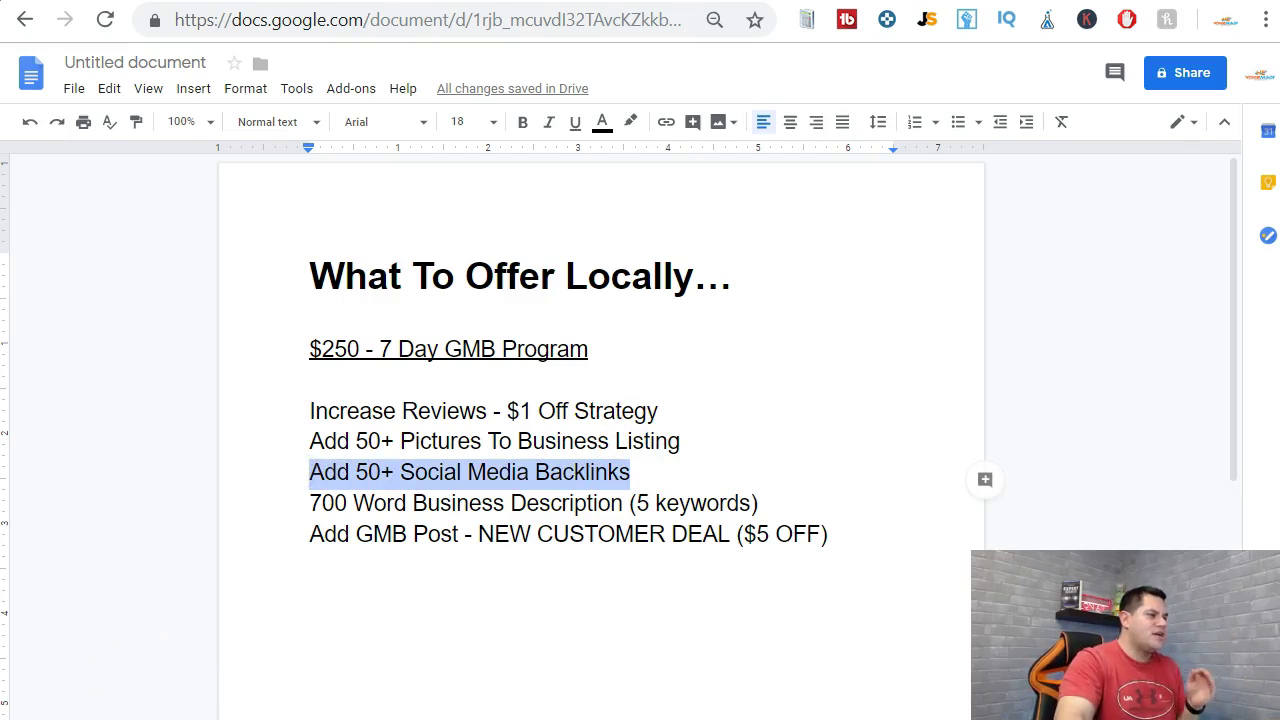
left_click(660, 464)
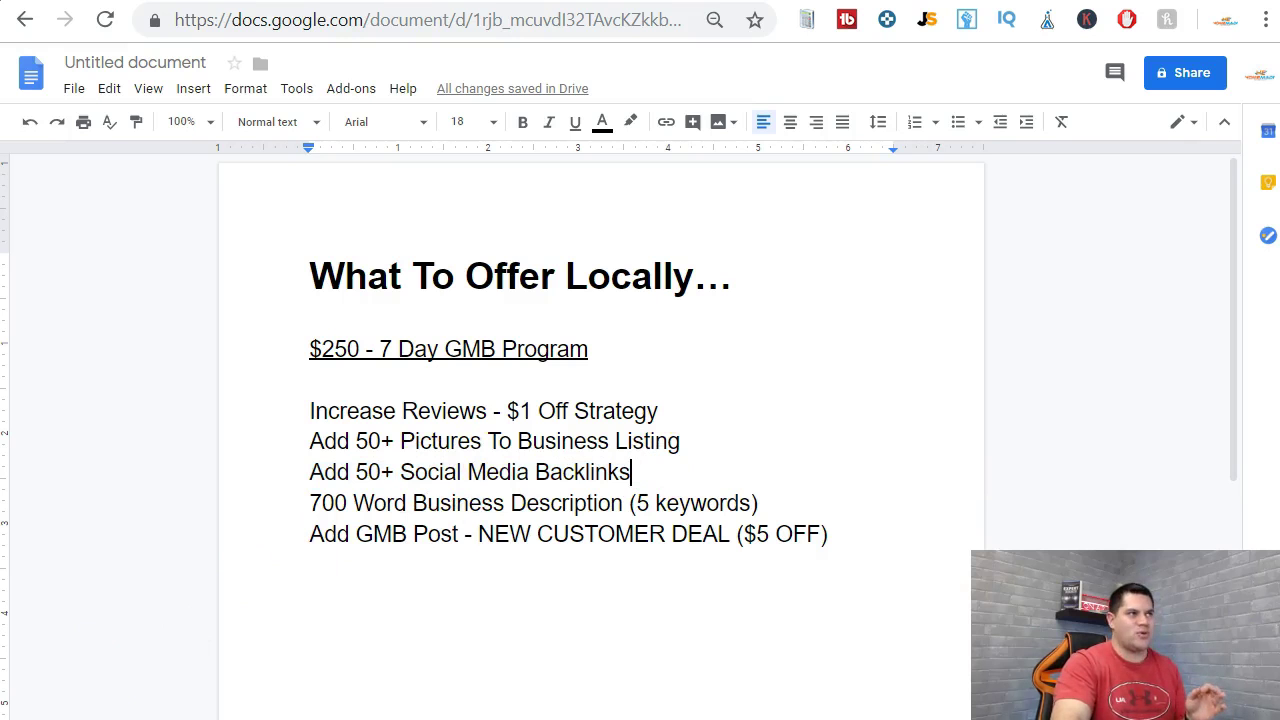
key("ctrl+Tab")
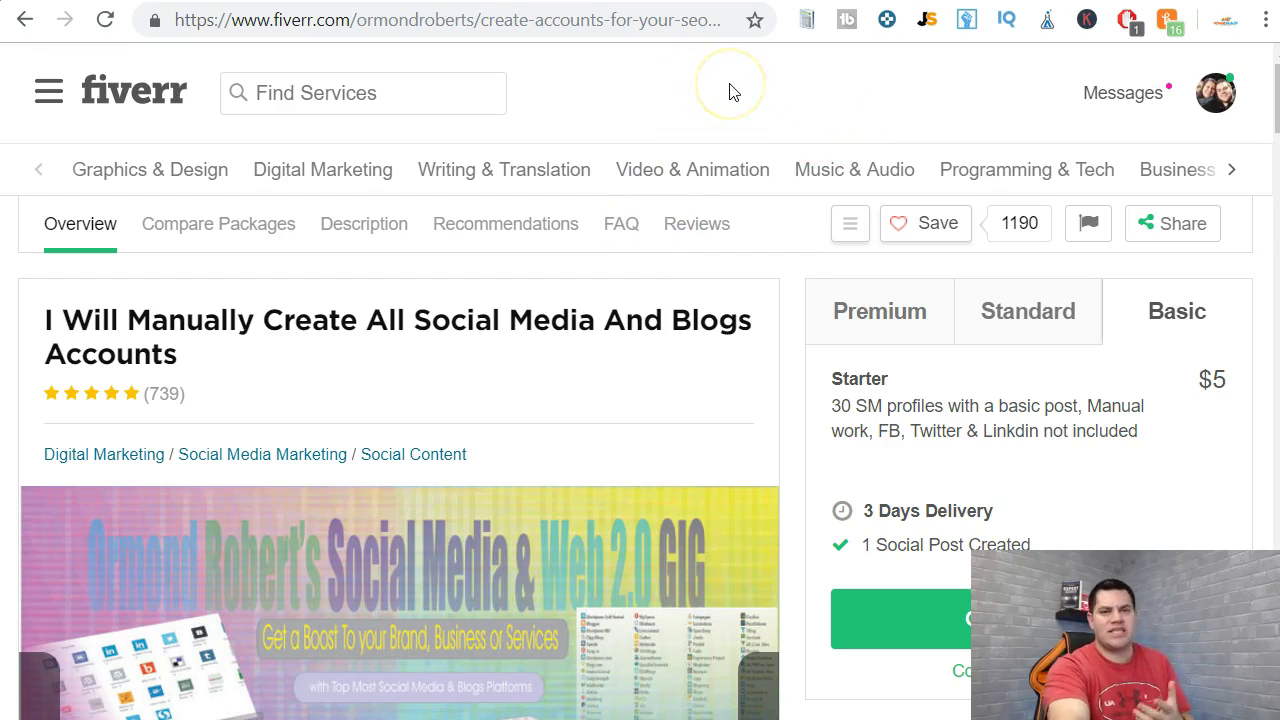
left_click(25, 20)
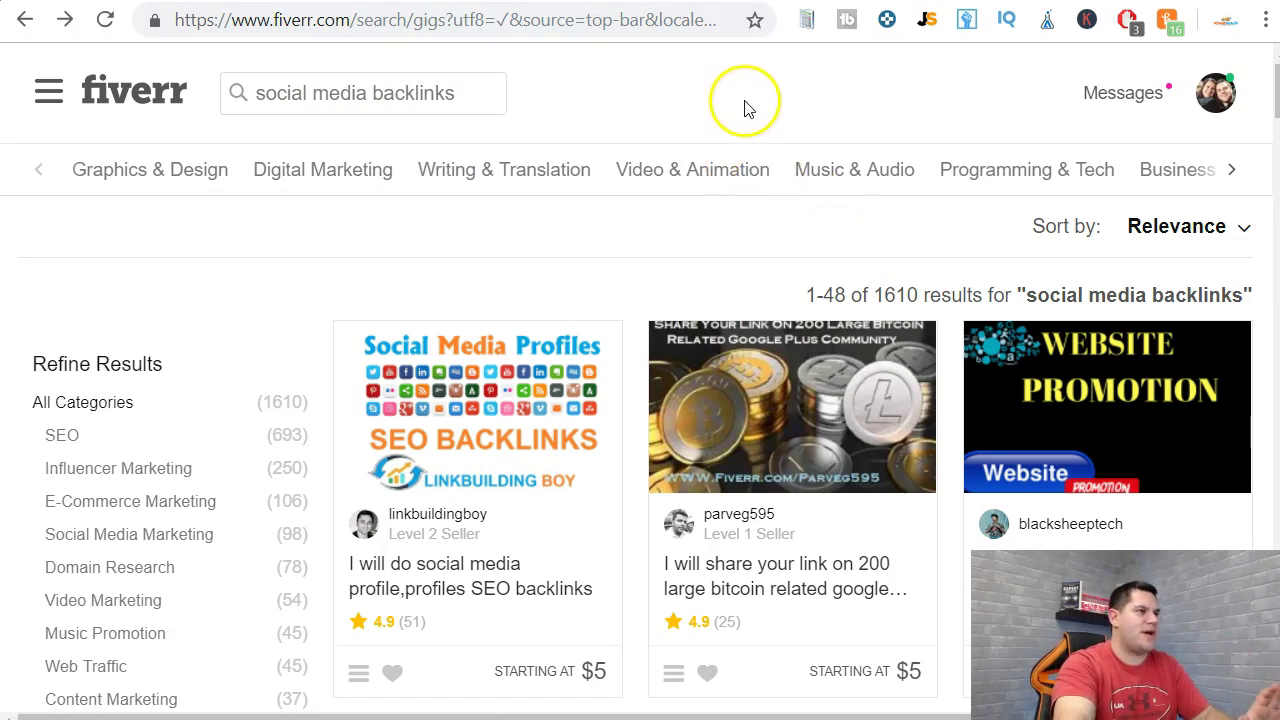
- Browse the social media backlink gigs in the results, comparing what they offer and their starting prices
scroll(744, 108, "down", 4)
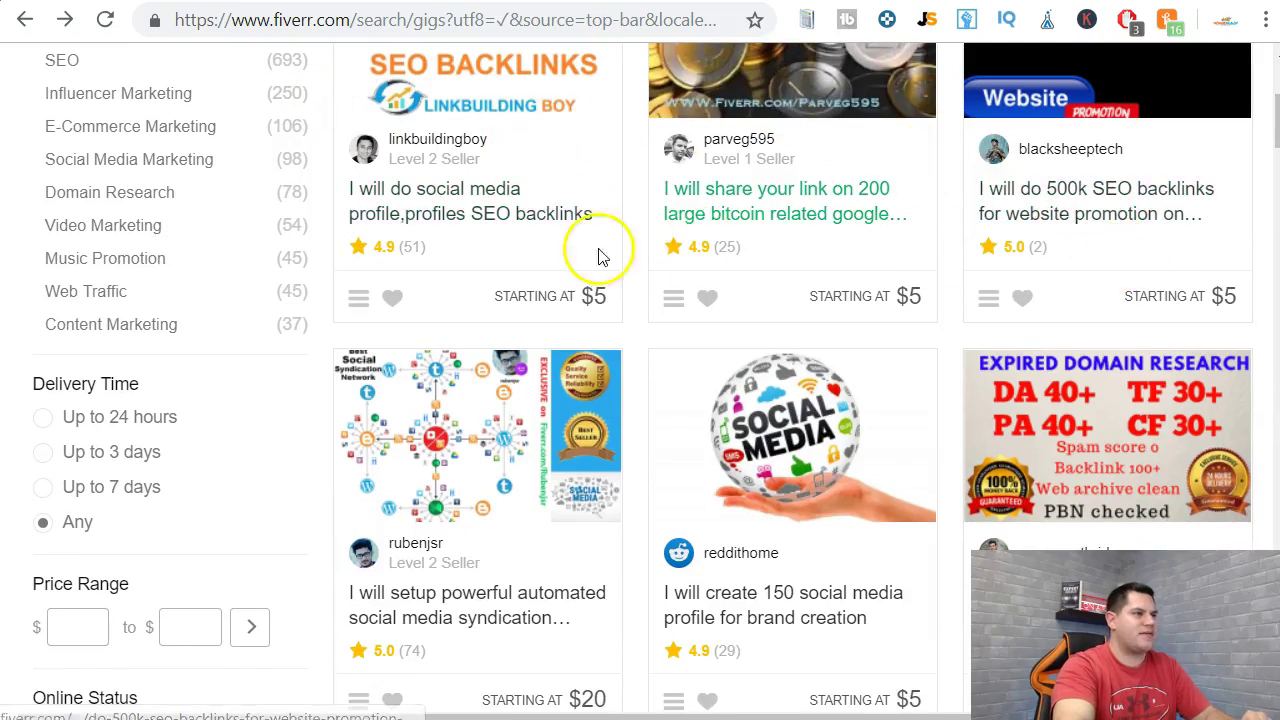
scroll(598, 256, "down", 12)
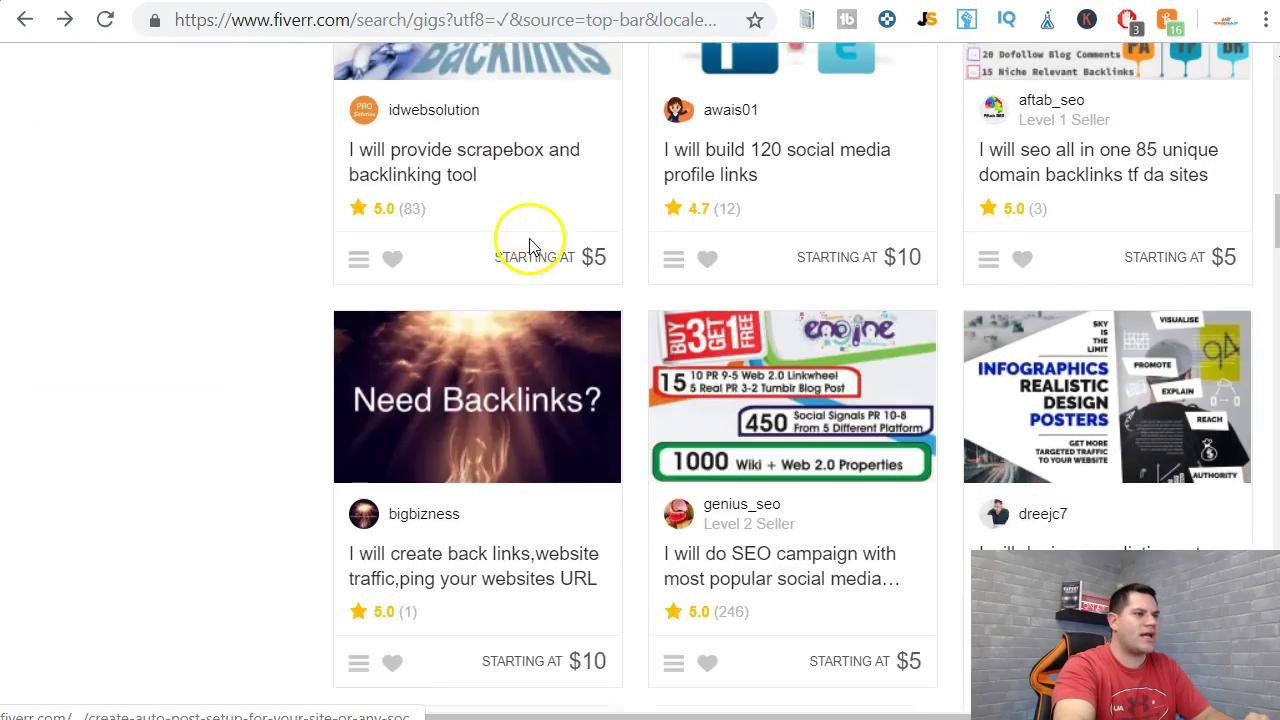
scroll(470, 240, "down", 1)
scroll(1025, 280, "up", 2)
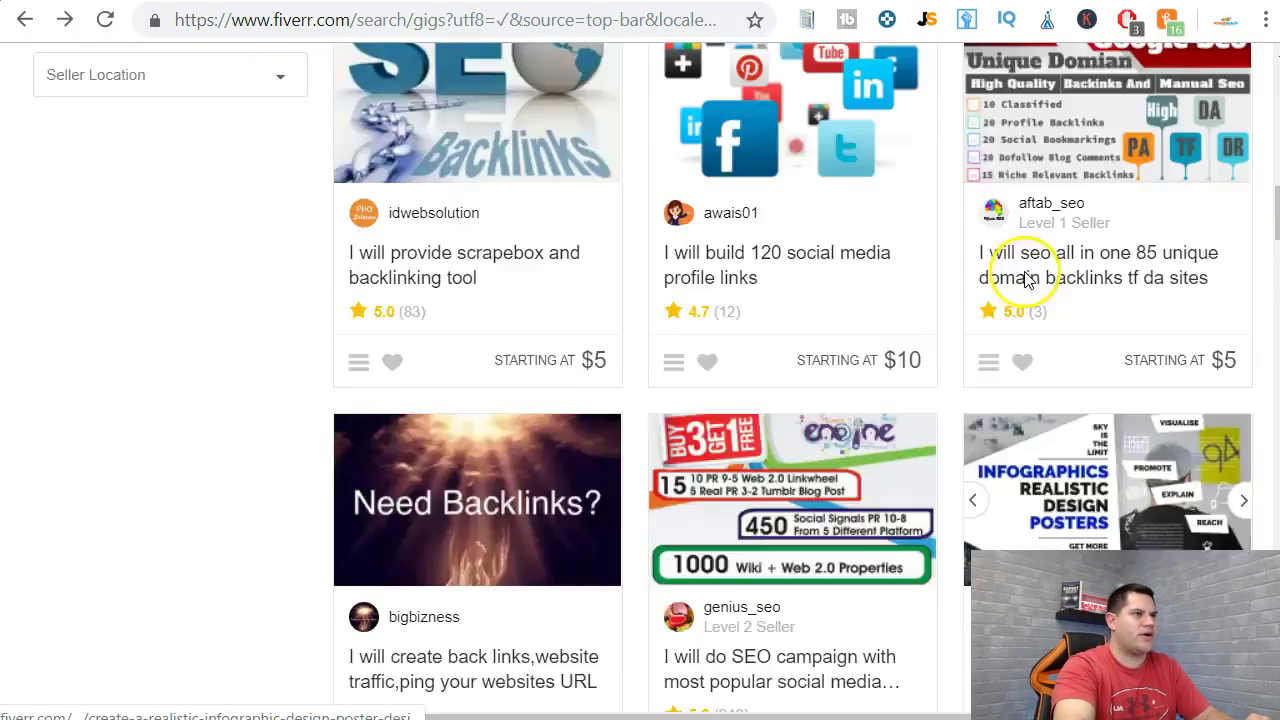
scroll(1025, 280, "up", 3)
scroll(868, 252, "up", 1)
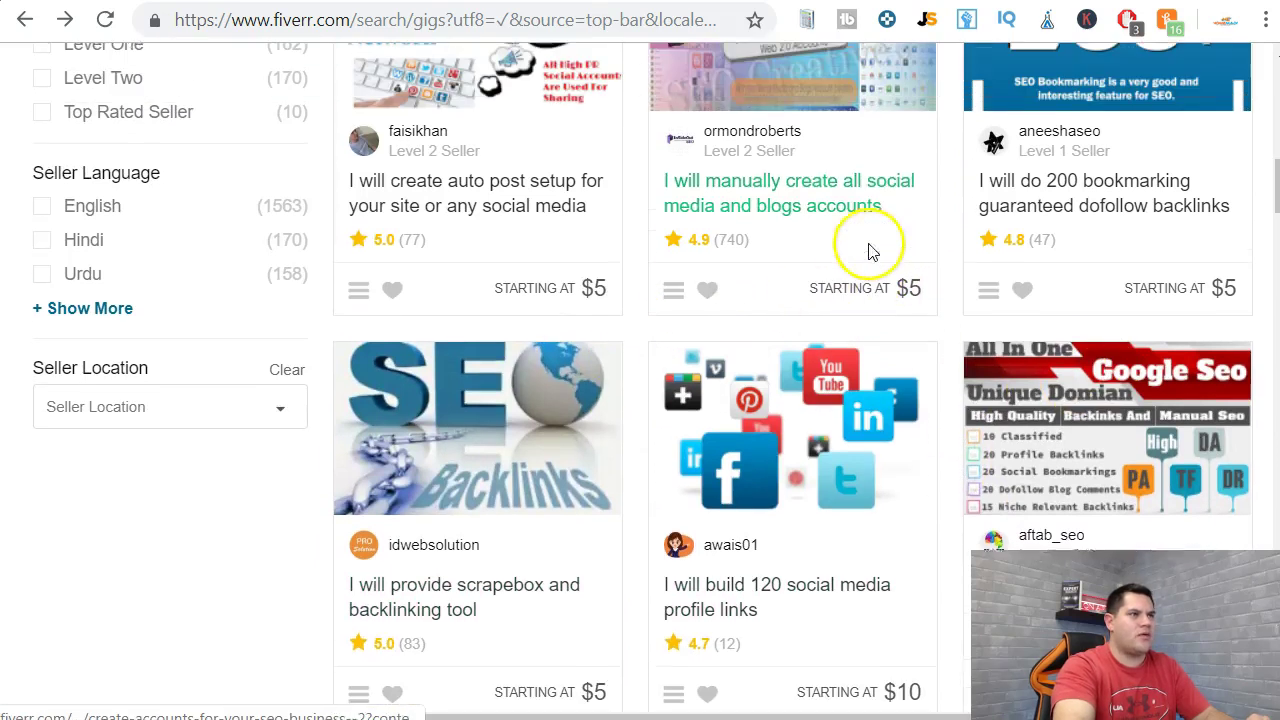
scroll(868, 252, "up", 1)
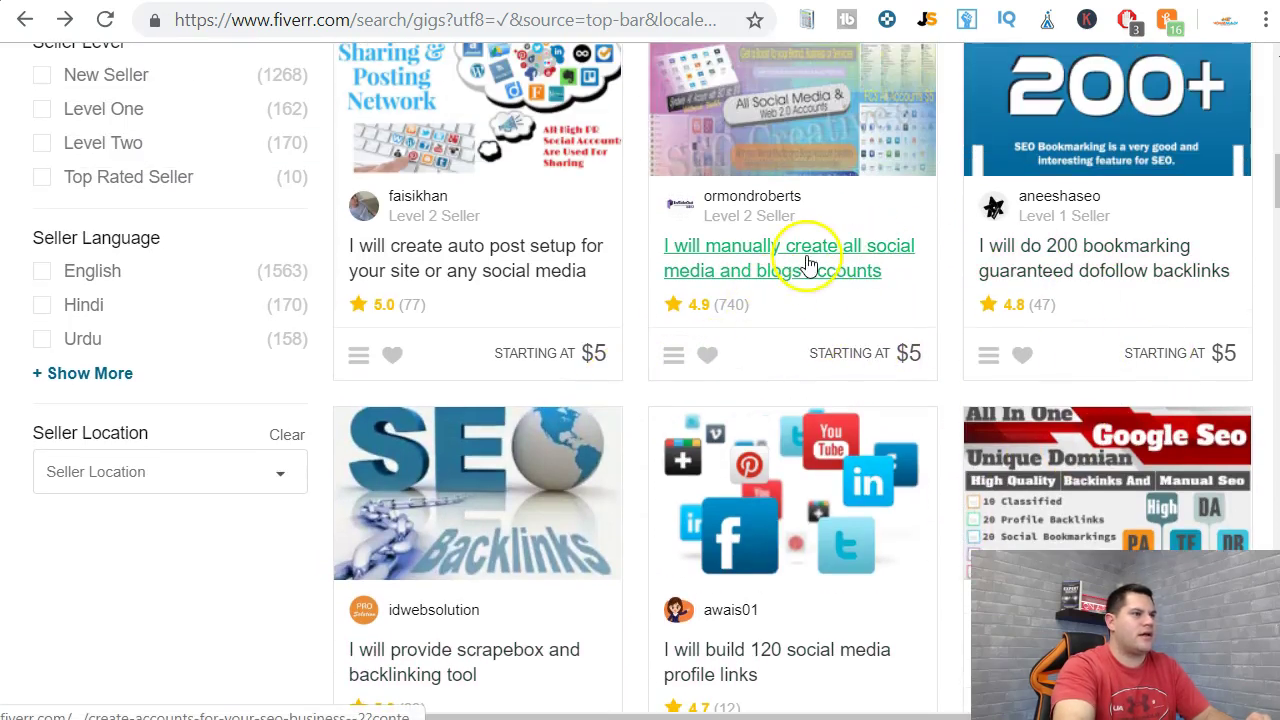
scroll(826, 280, "up", 2)
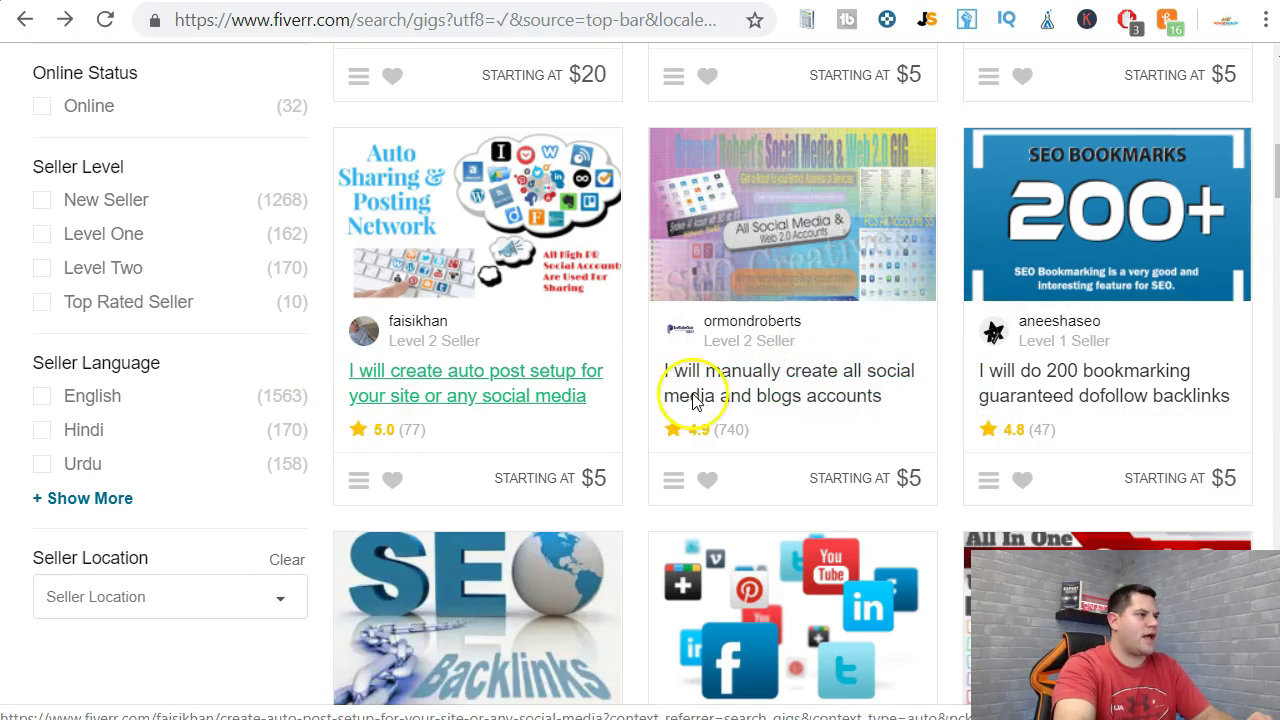
- Open the gig offering 200 bookmarking guaranteed dofollow backlinks and examine its packages, seller details and description
left_click(1107, 377)
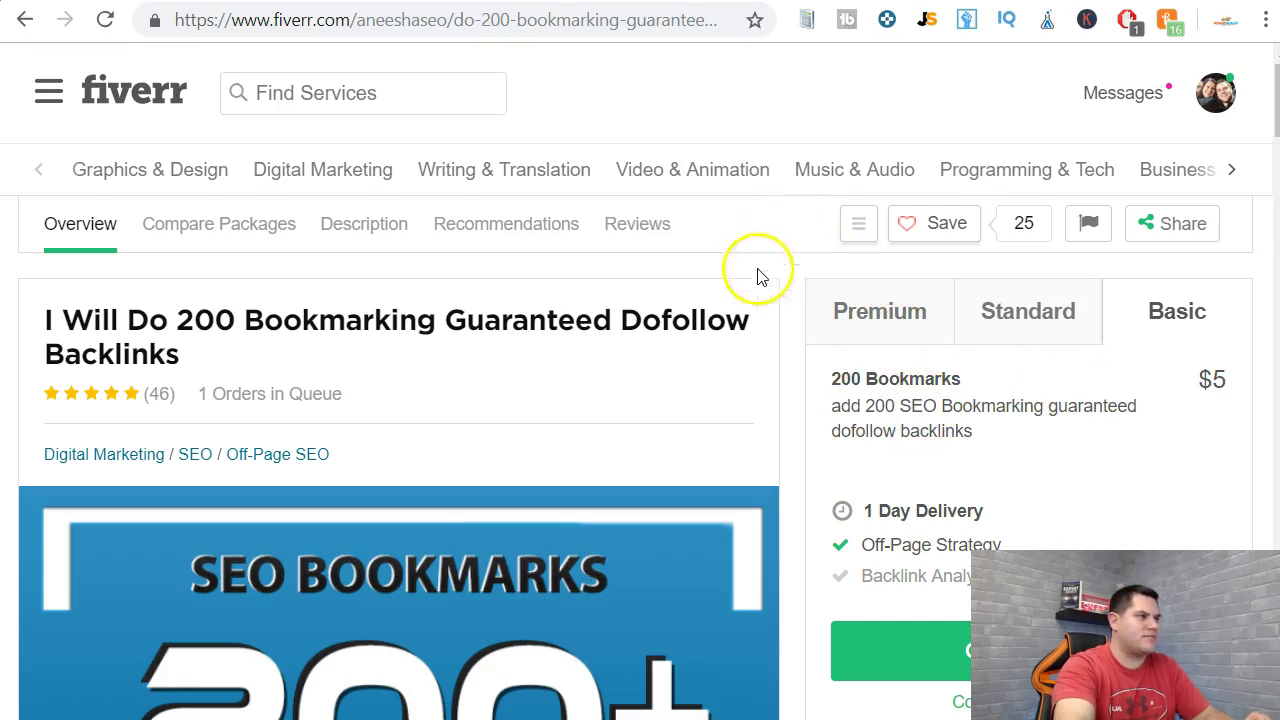
scroll(755, 270, "down", 1)
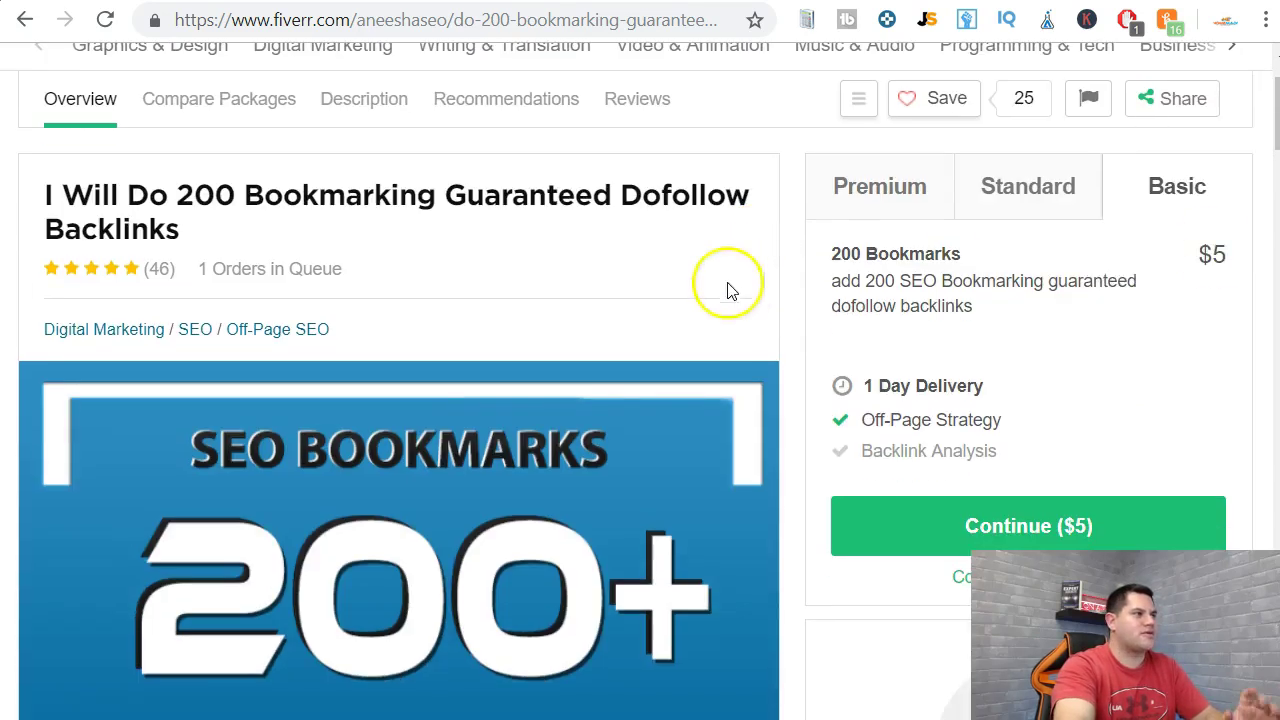
scroll(457, 214, "down", 3)
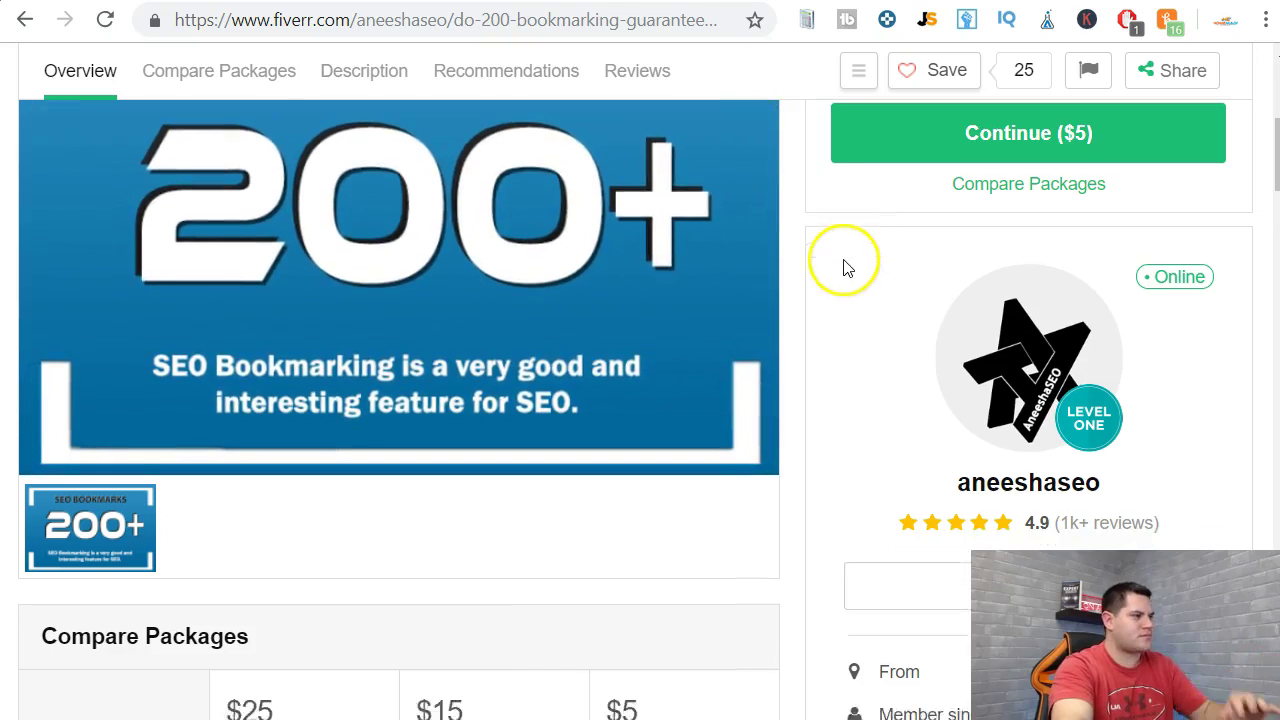
scroll(843, 268, "down", 3)
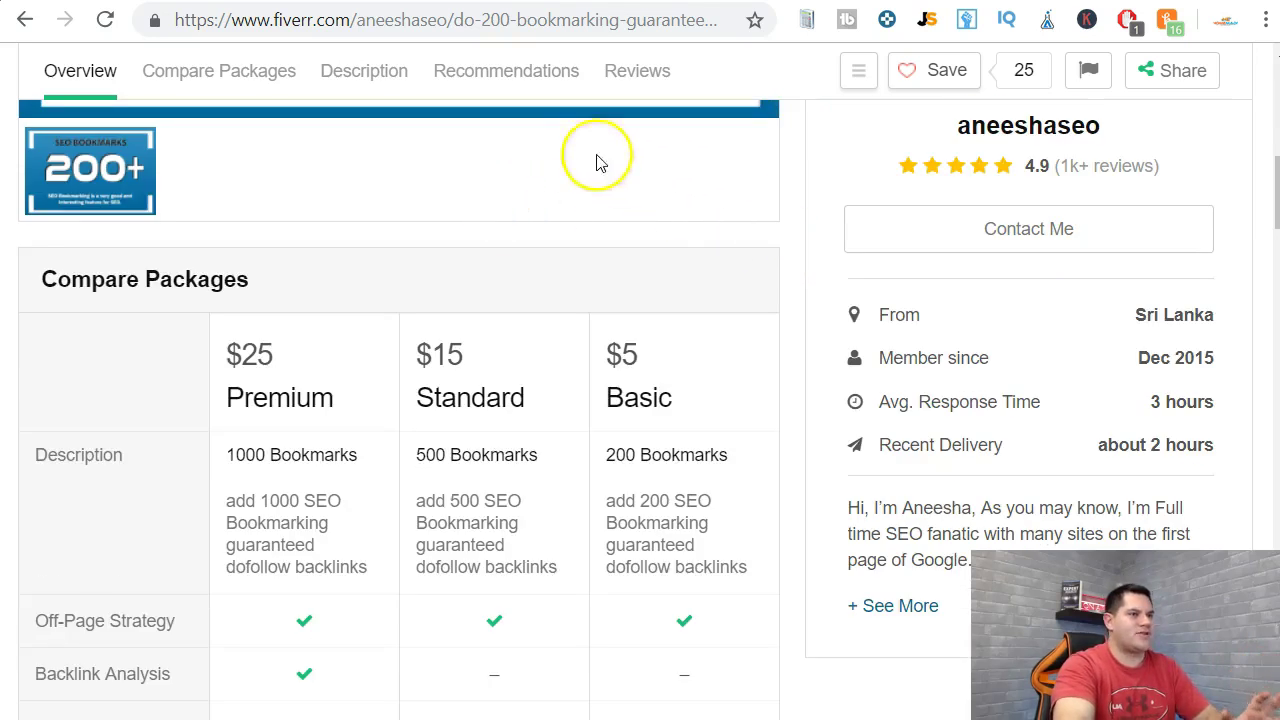
scroll(391, 237, "up", 1)
scroll(646, 243, "down", 4)
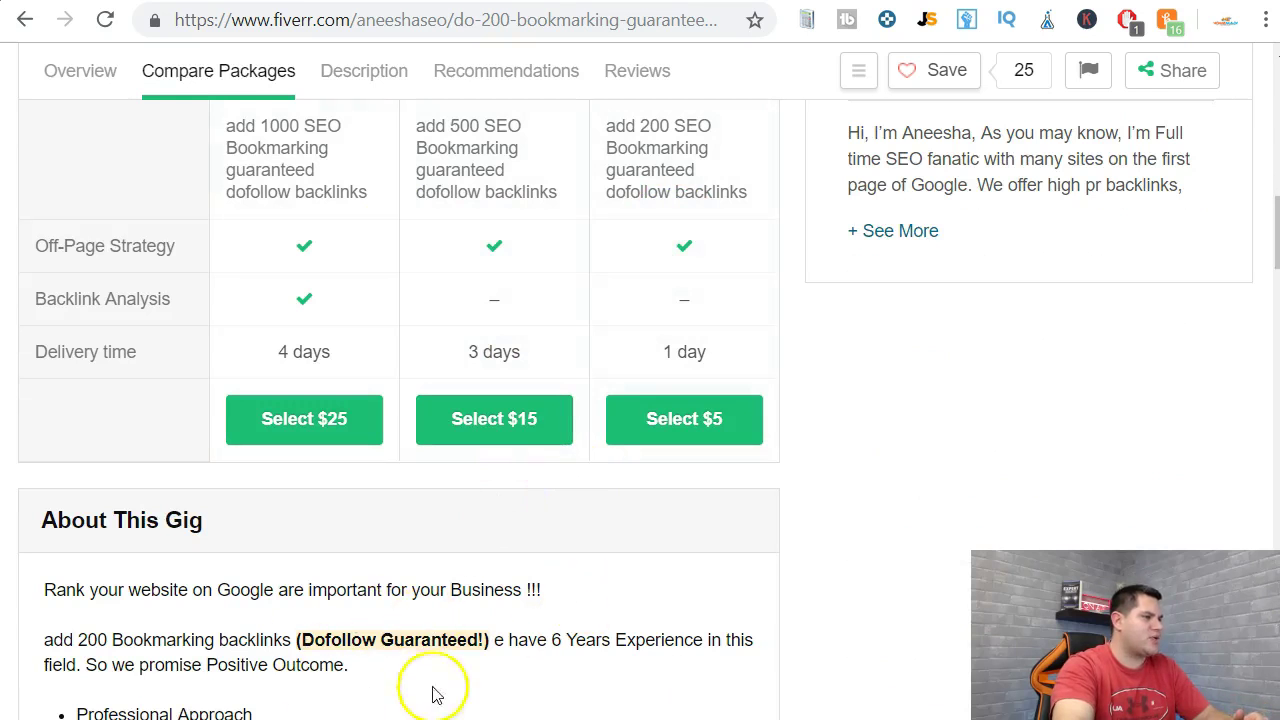
scroll(442, 603, "down", 1)
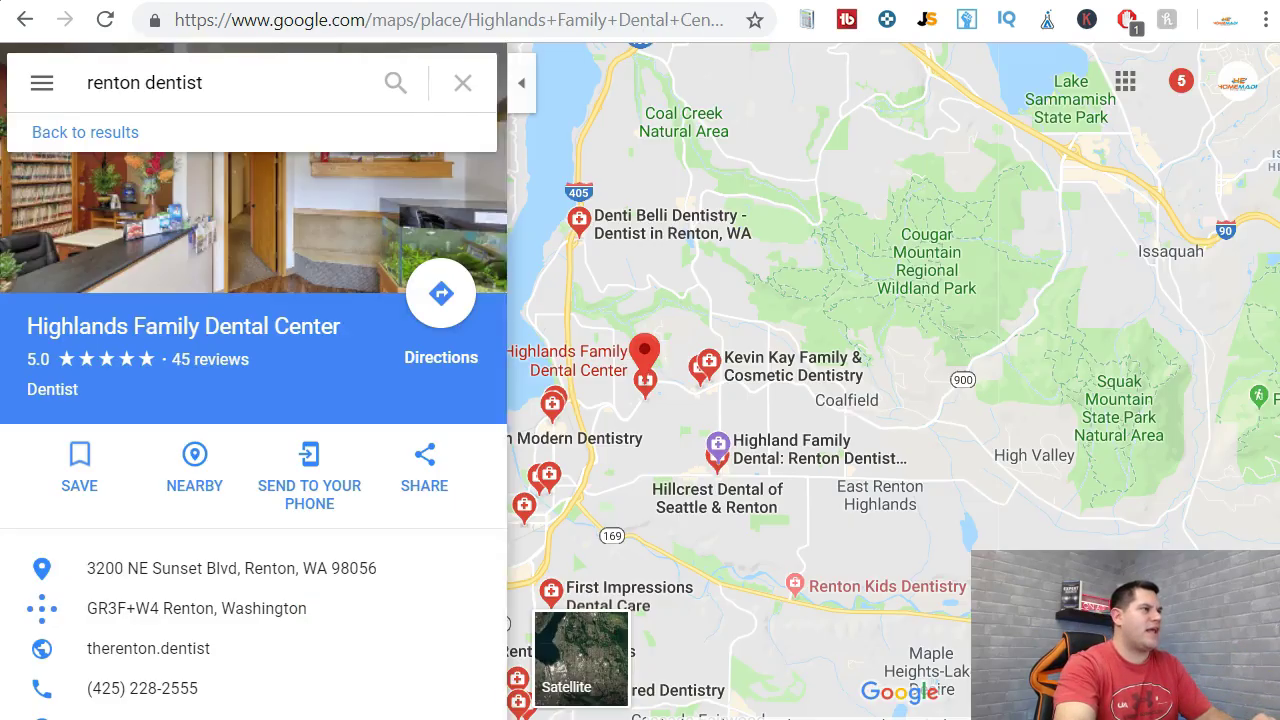
- Switch to Google Maps and examine the Highlands Family Dental Center listing's business details and popular times
scroll(336, 370, "down", 2)
scroll(277, 286, "up", 2)
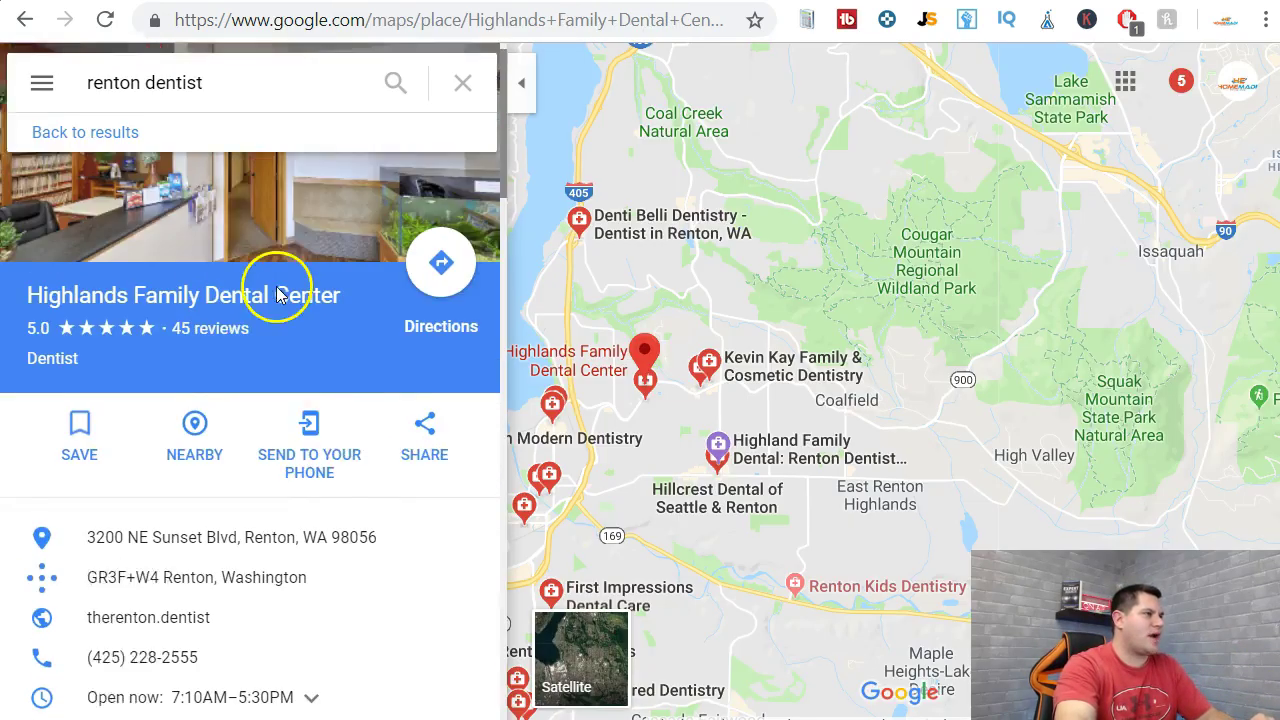
scroll(300, 295, "down", 5)
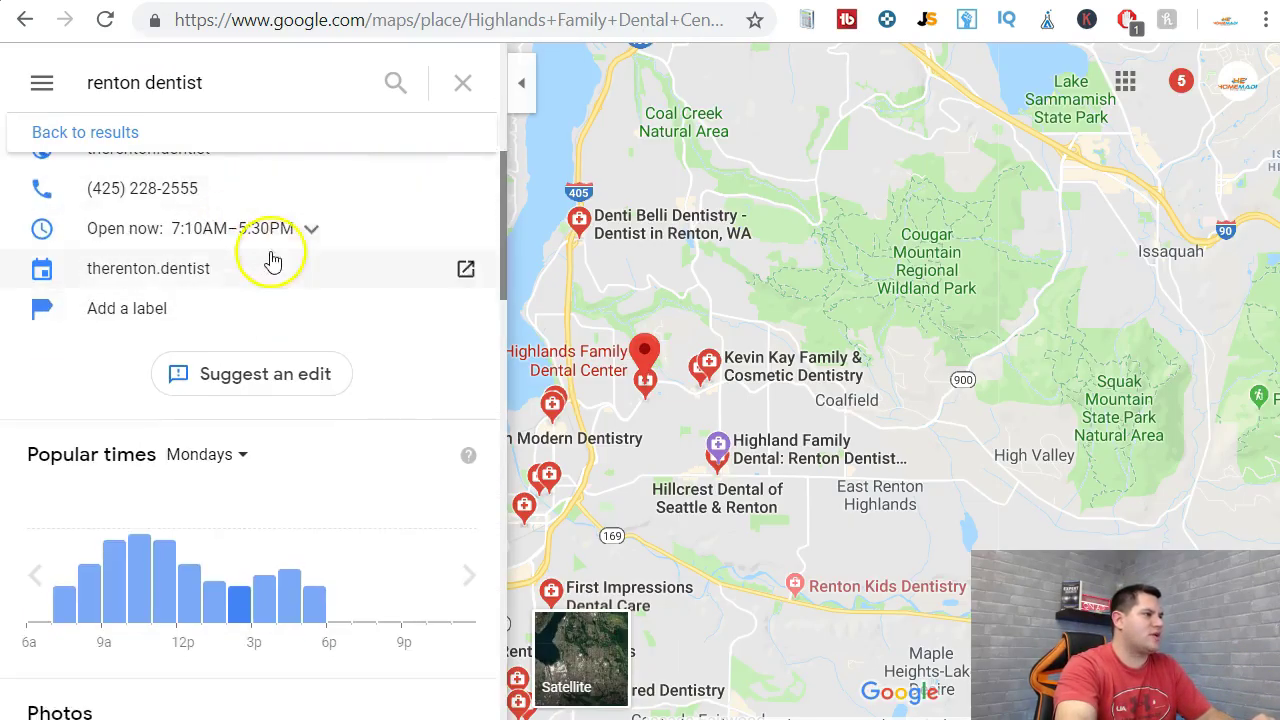
scroll(190, 245, "up", 4)
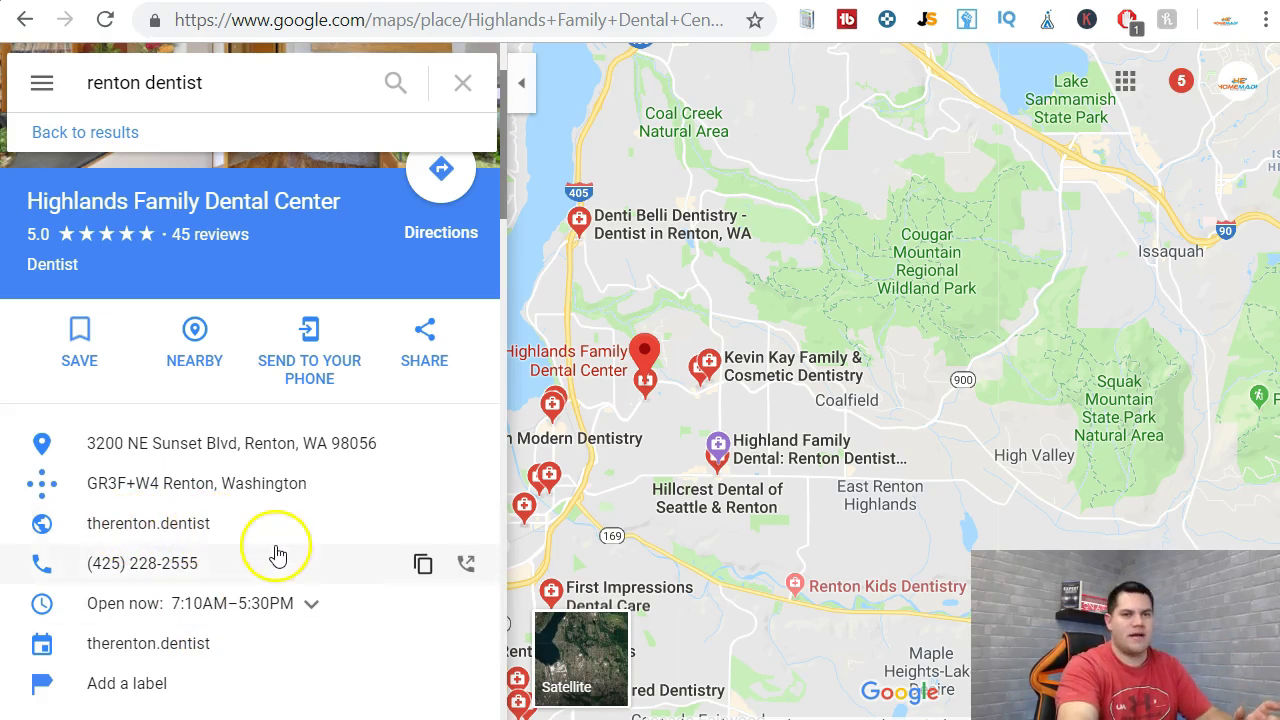
scroll(147, 397, "up", 2)
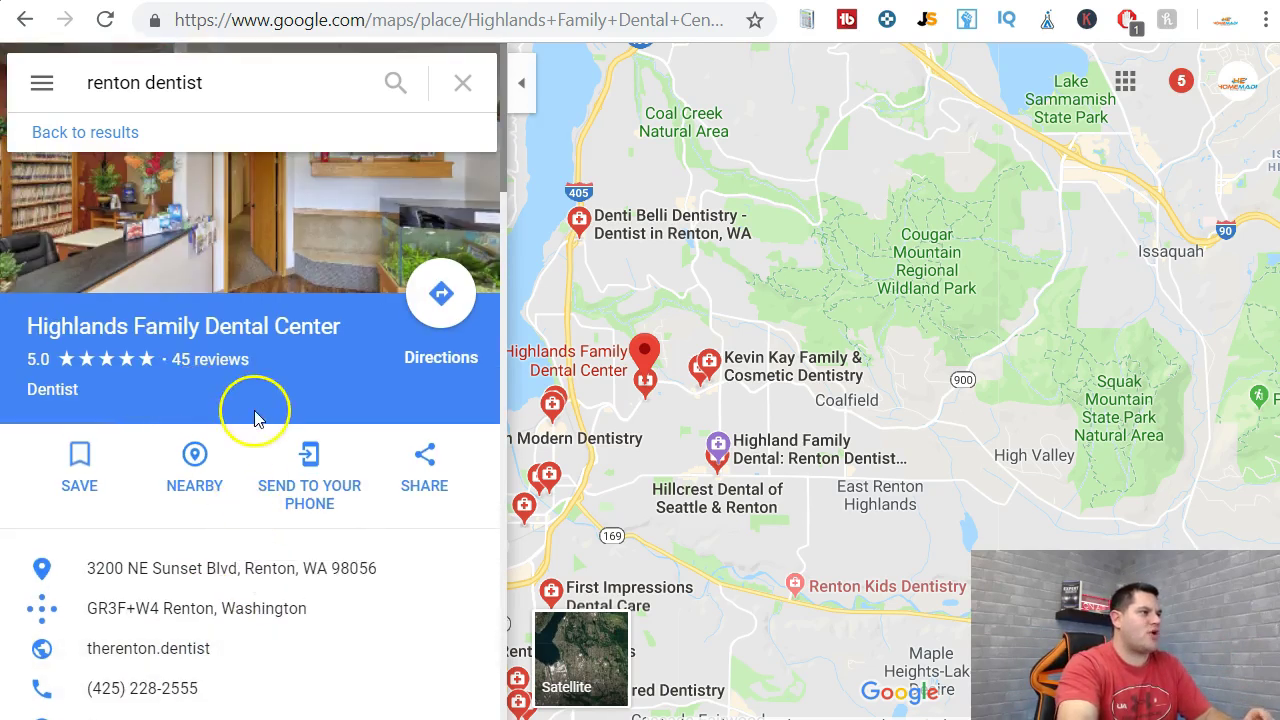
scroll(360, 485, "down", 2)
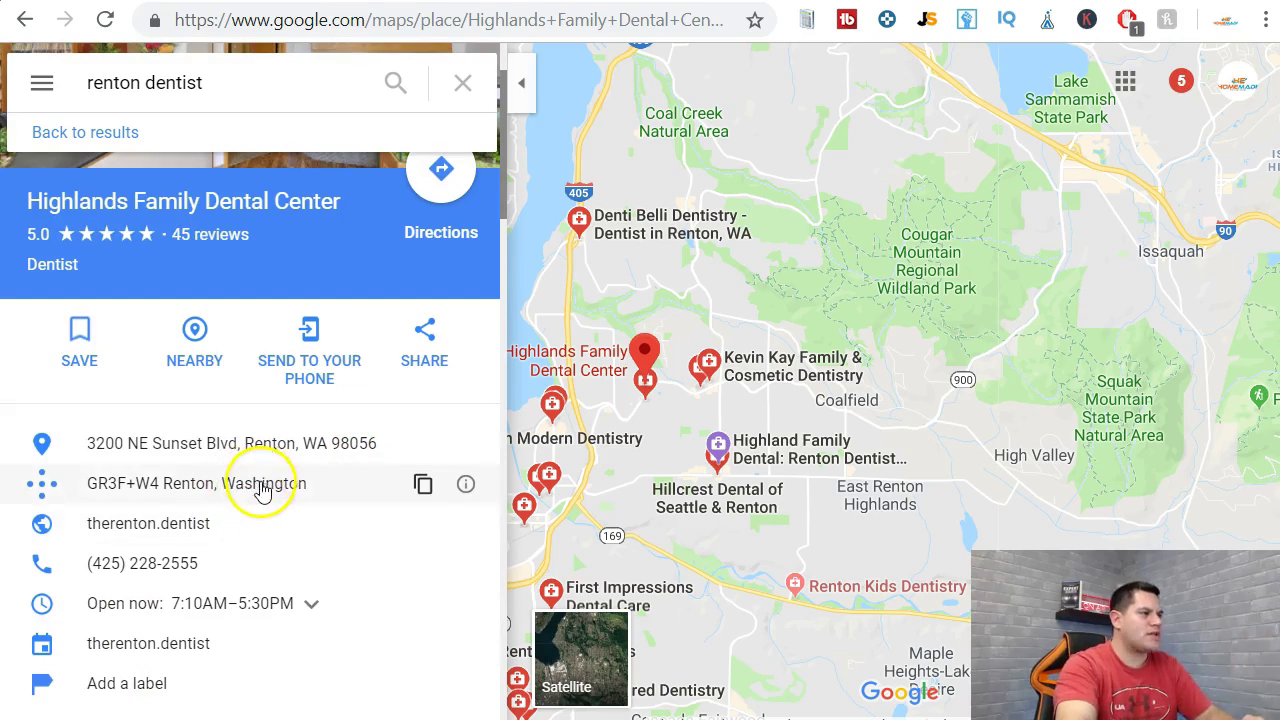
left_click(425, 345)
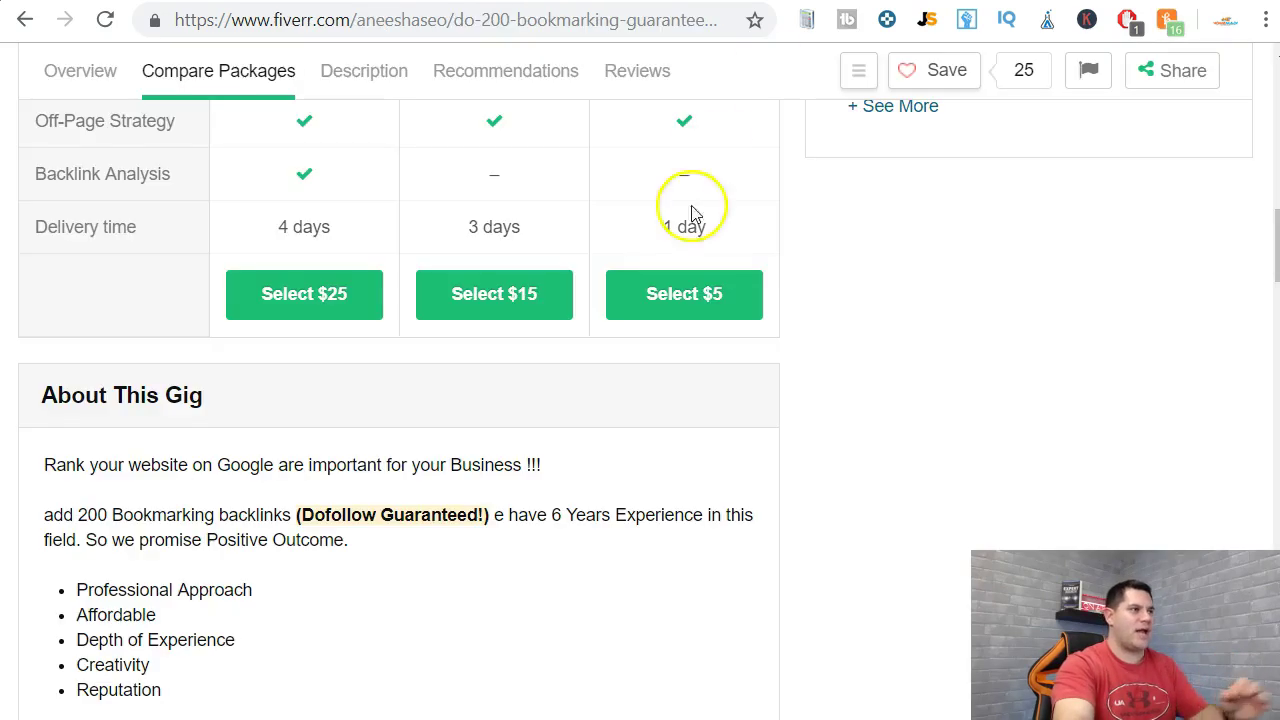
- Switch from the Fiverr bookmarking gig to the Google Docs document and highlight the "700 Word Business Description (5 keywords)" line
scroll(691, 205, "up", 10)
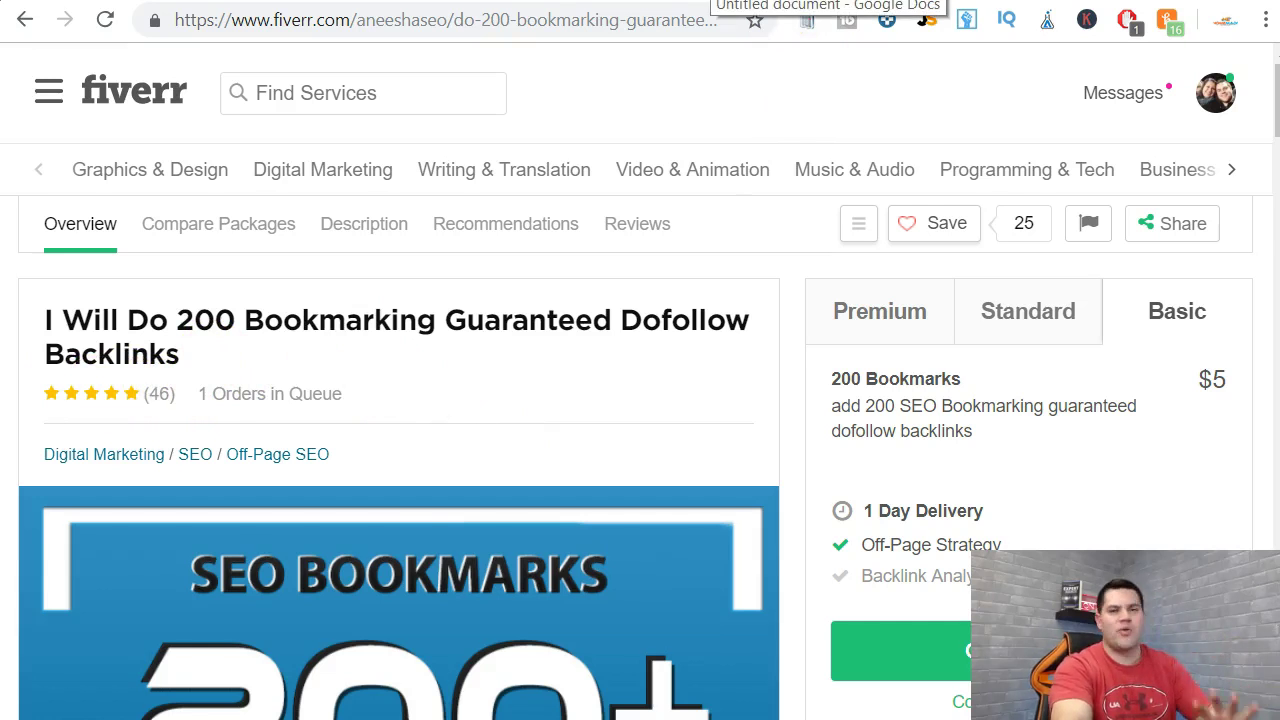
left_click(828, 2)
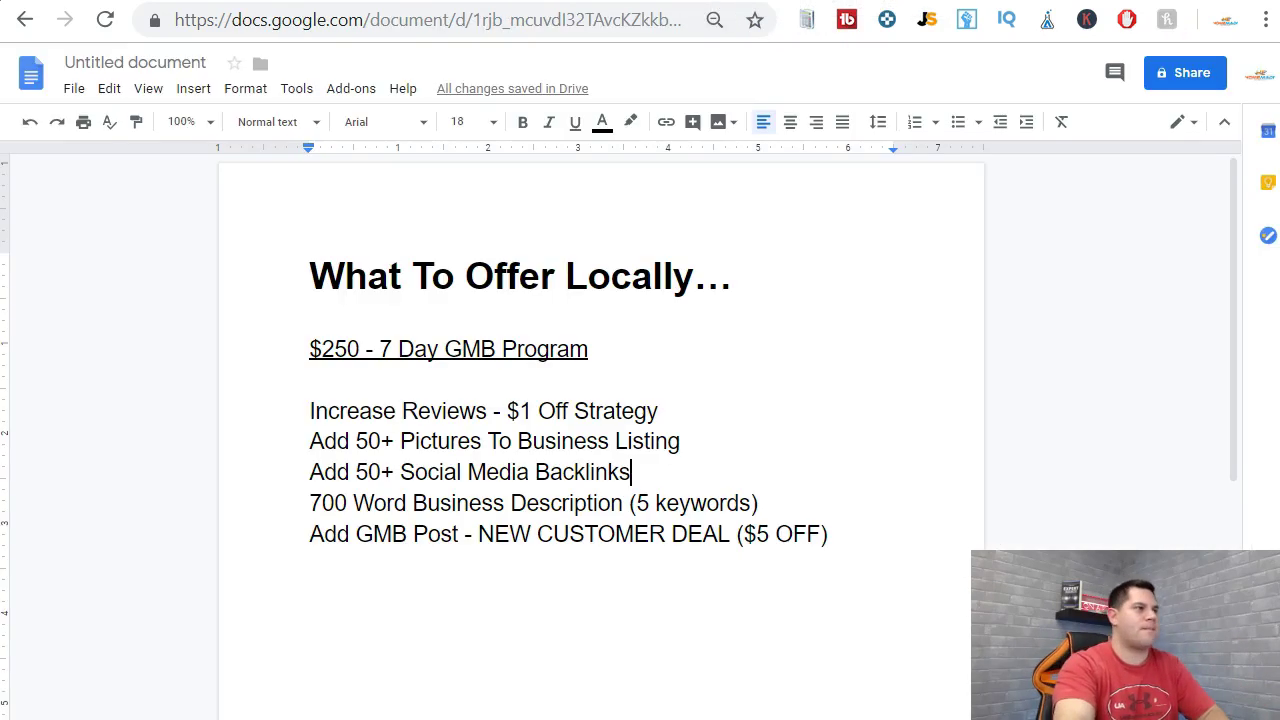
left_click_drag(764, 502, 298, 497)
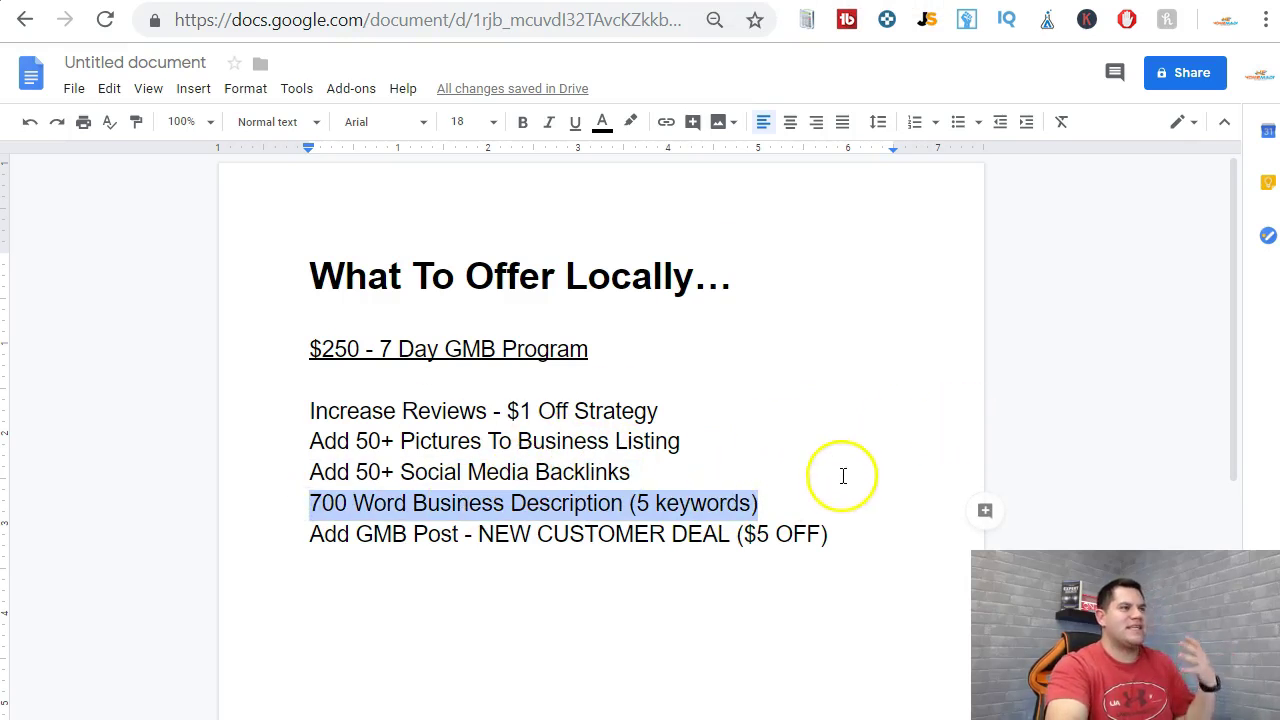
- Switch to Google Maps and return from the Highlands Family Dental Center listing to the "renton dentist" search results
key("ctrl+Tab")
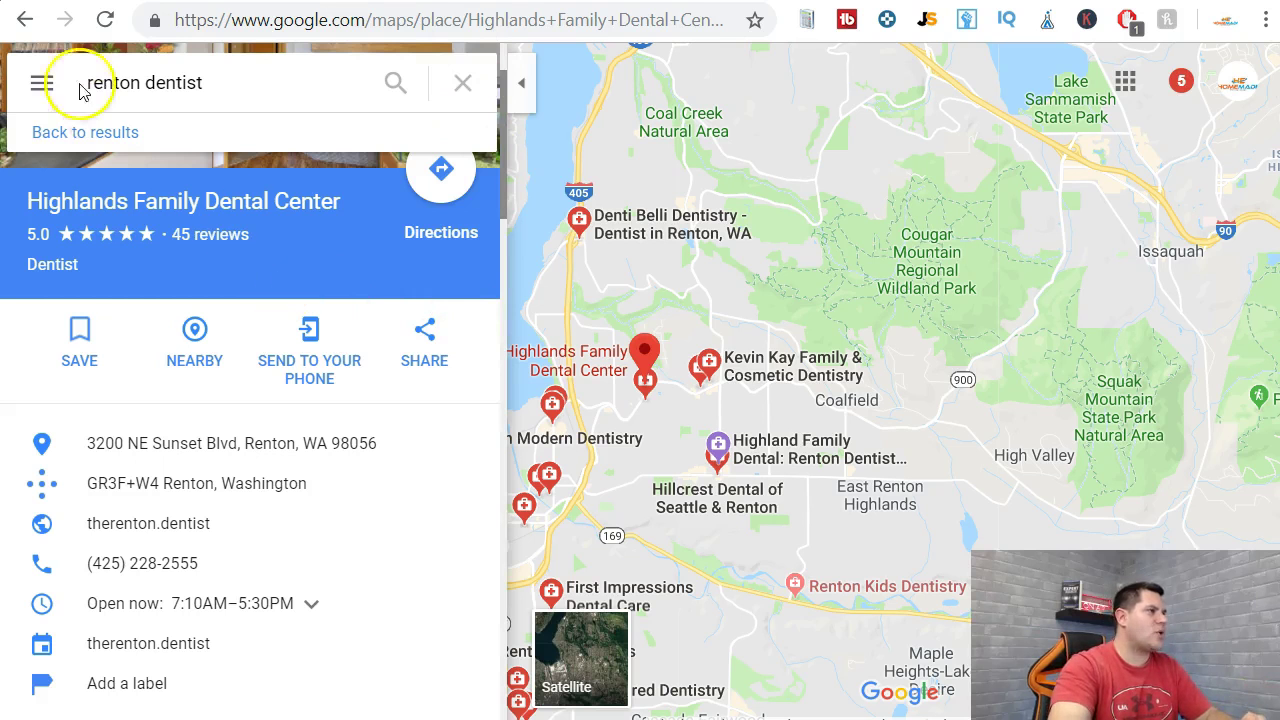
left_click(463, 83)
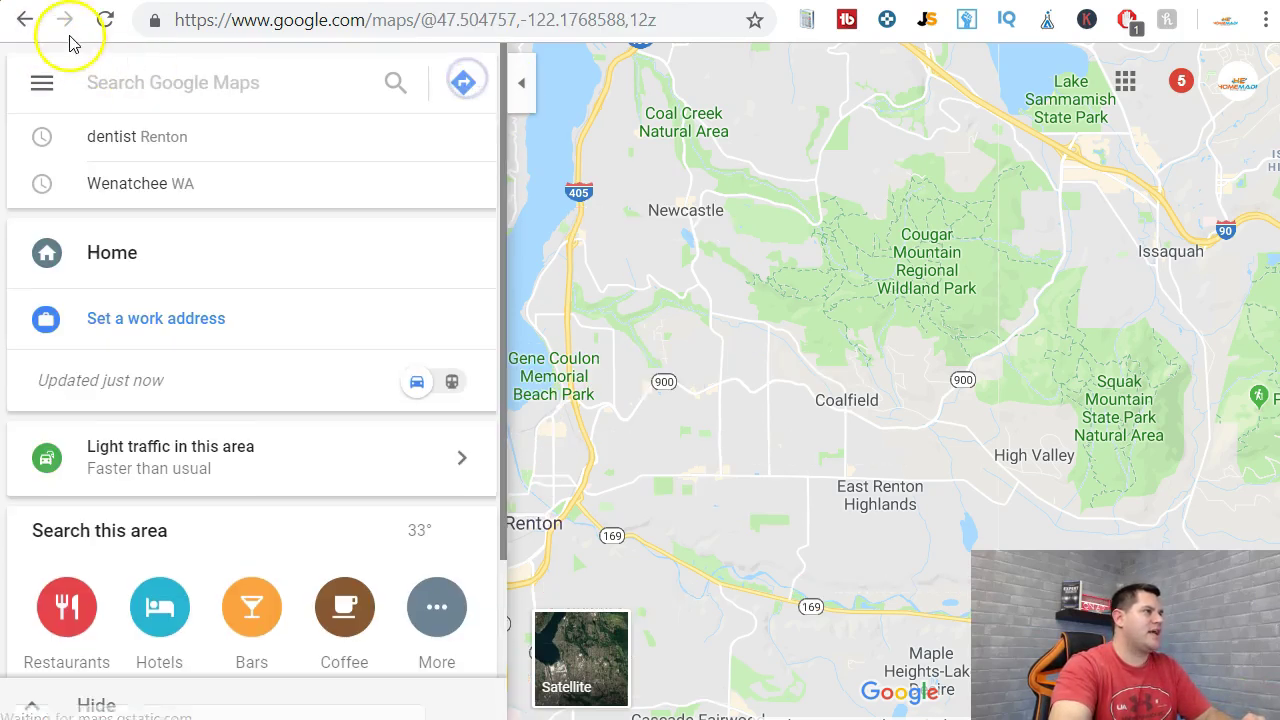
left_click(23, 19)
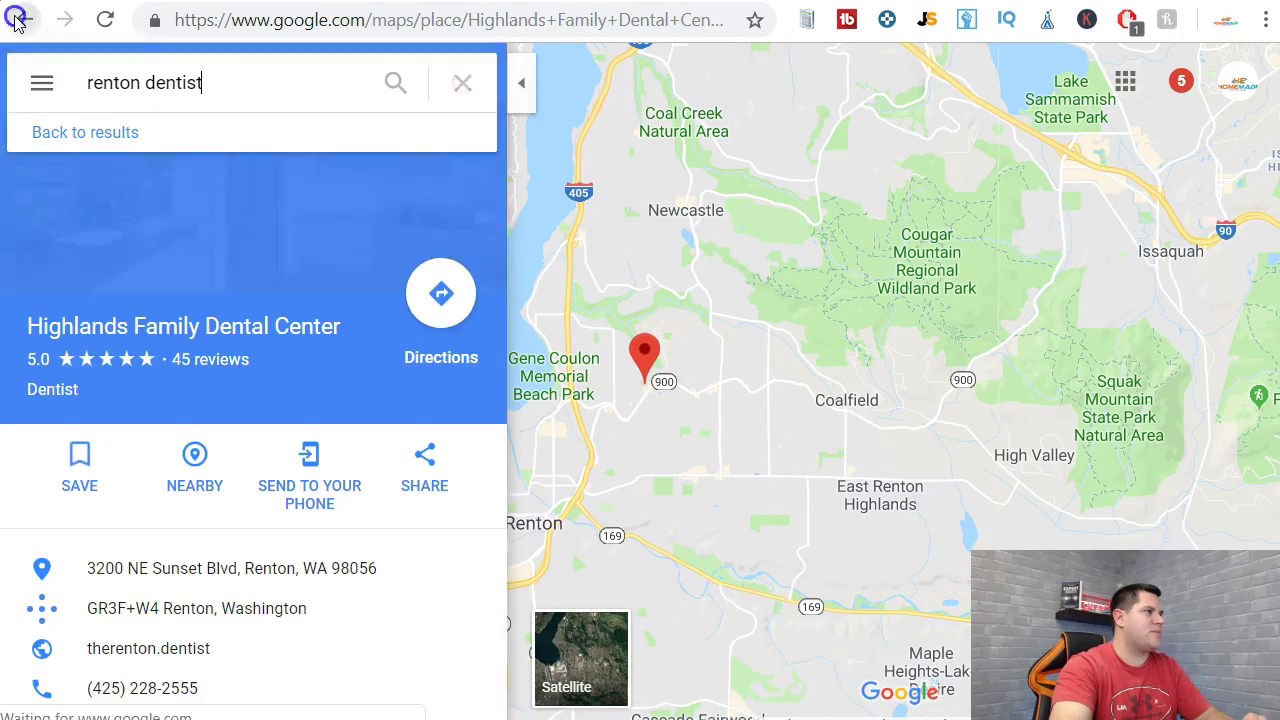
left_click(20, 17)
left_click(18, 16)
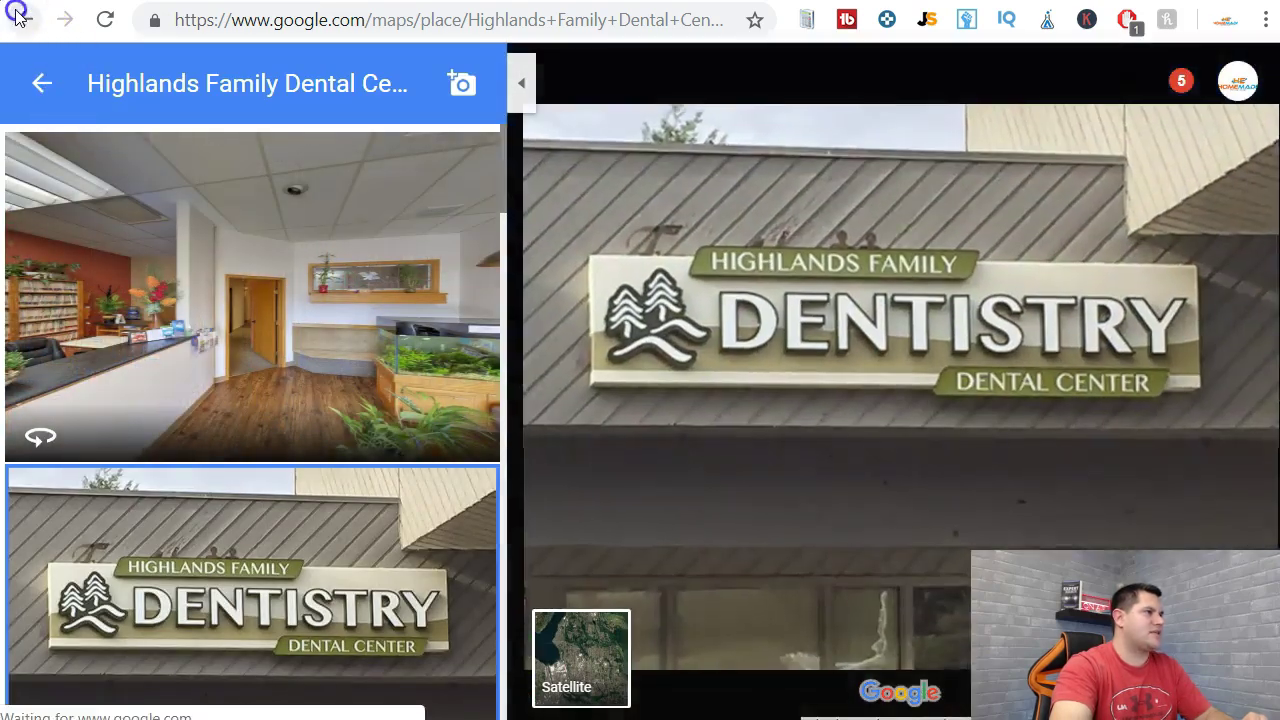
left_click(41, 84)
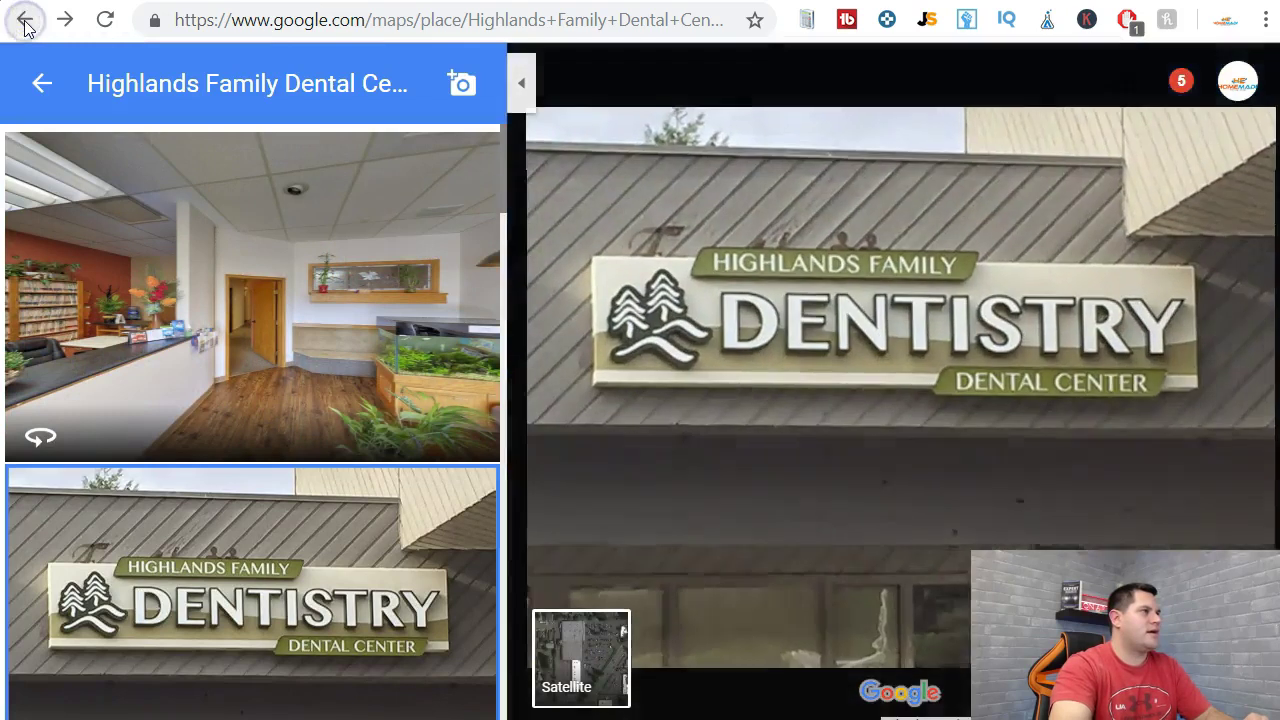
left_click(25, 21)
left_click(25, 21)
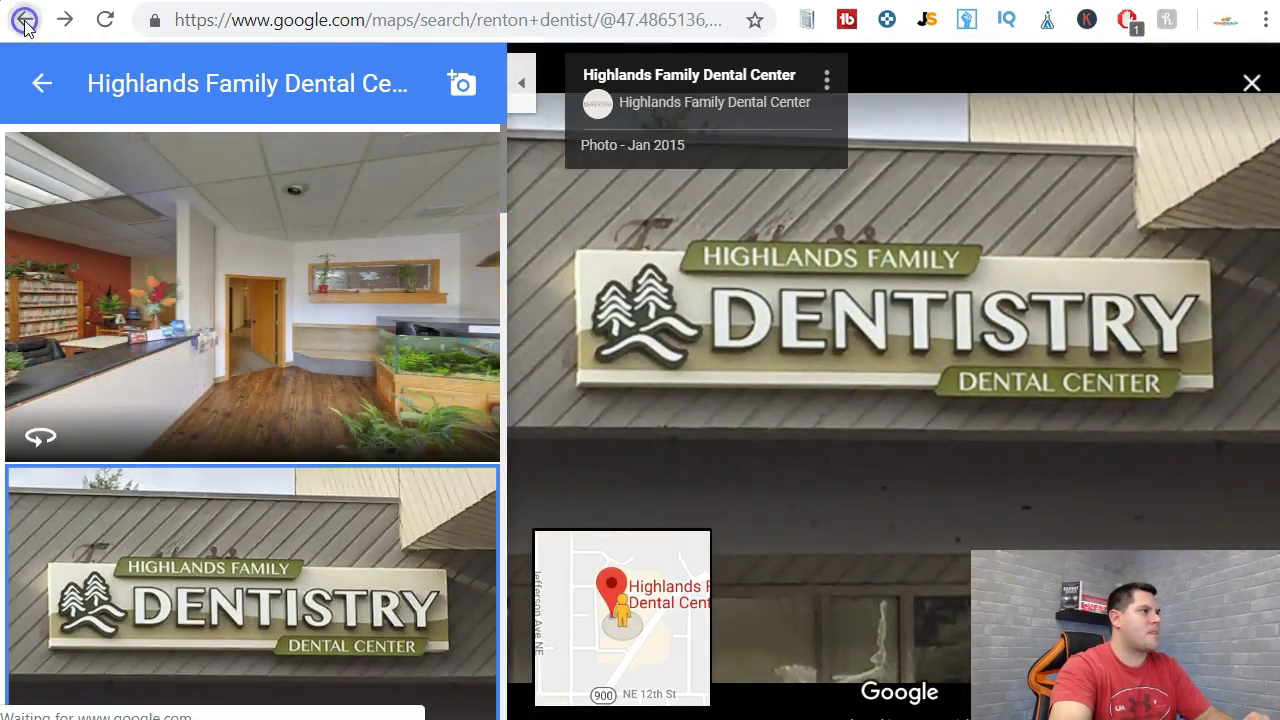
- Look through the "renton dentist" results list down to its last listings
scroll(400, 330, "down", 3)
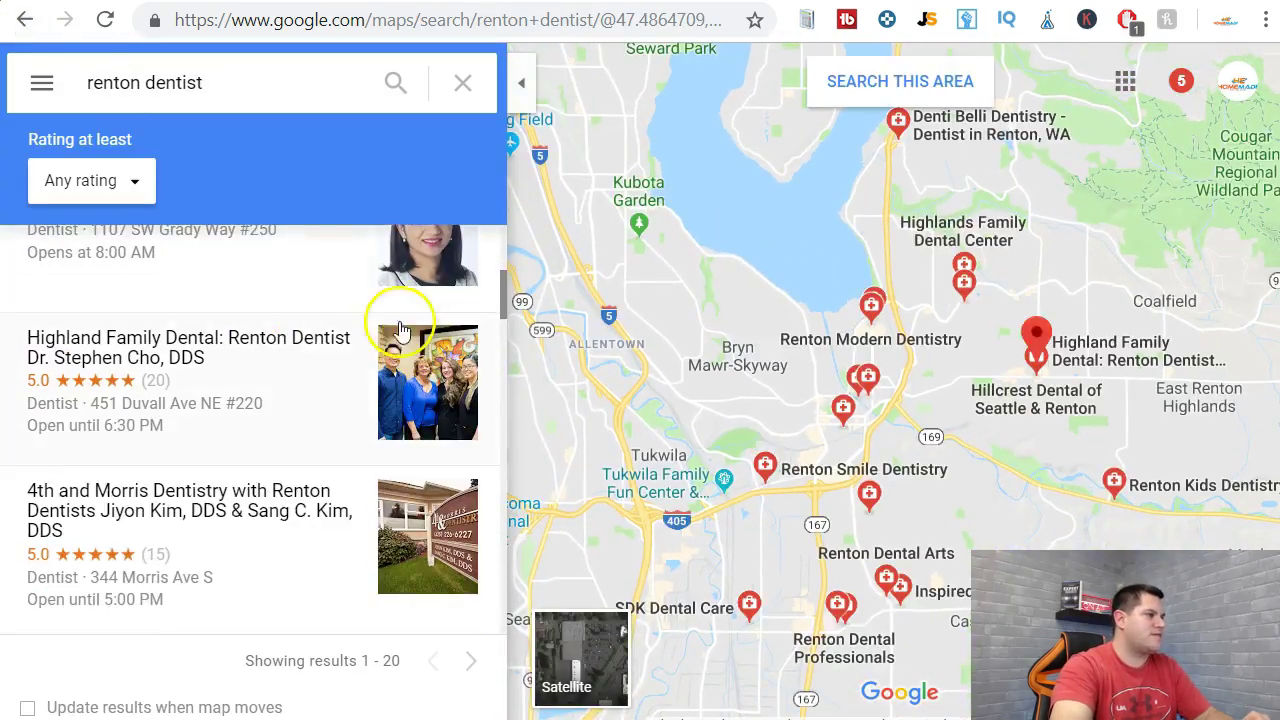
scroll(380, 330, "down", 8)
scroll(285, 382, "down", 8)
scroll(285, 382, "down", 9)
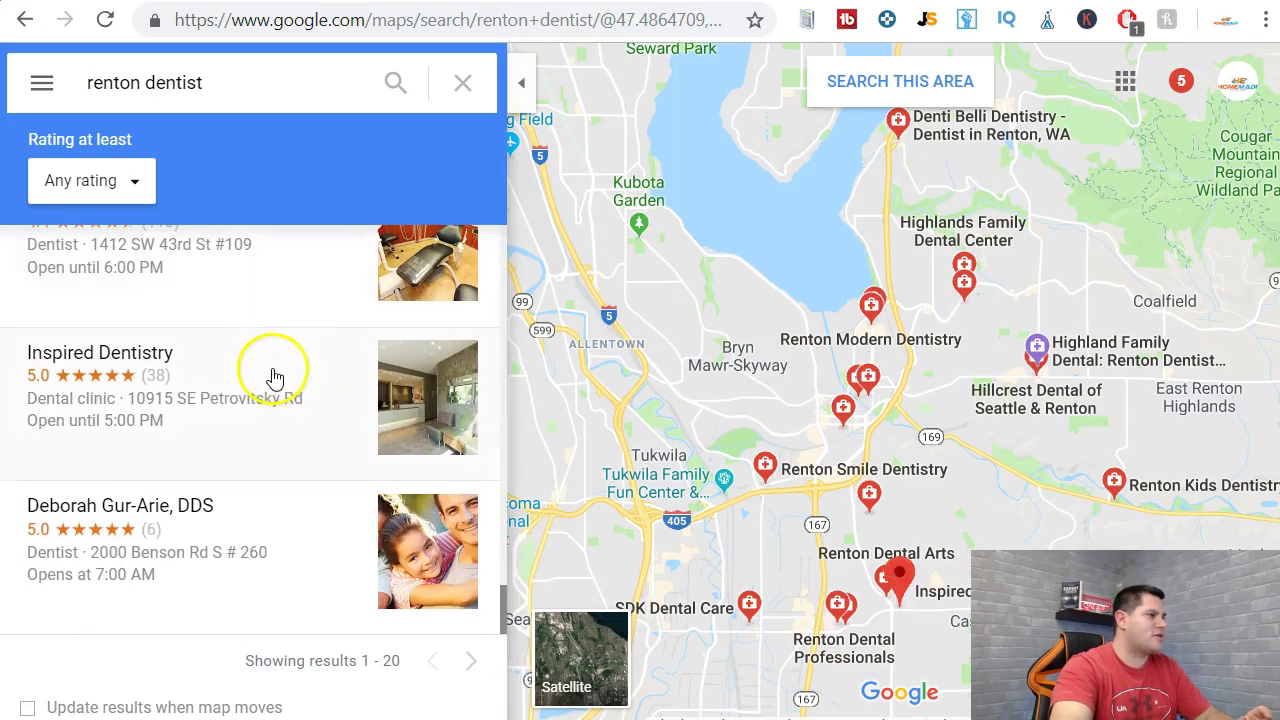
- Search Google Maps for "renton cafe" and look through the first cafe listings
left_click_drag(205, 82, 152, 83)
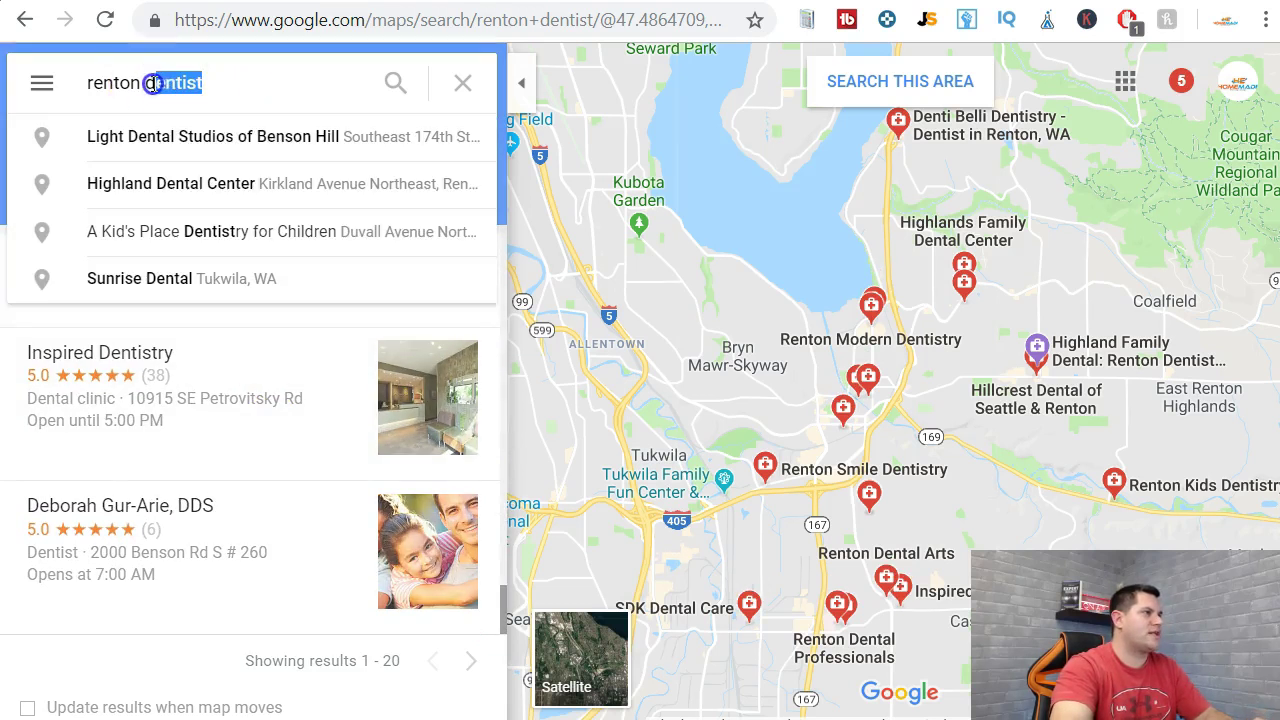
type("cafe")
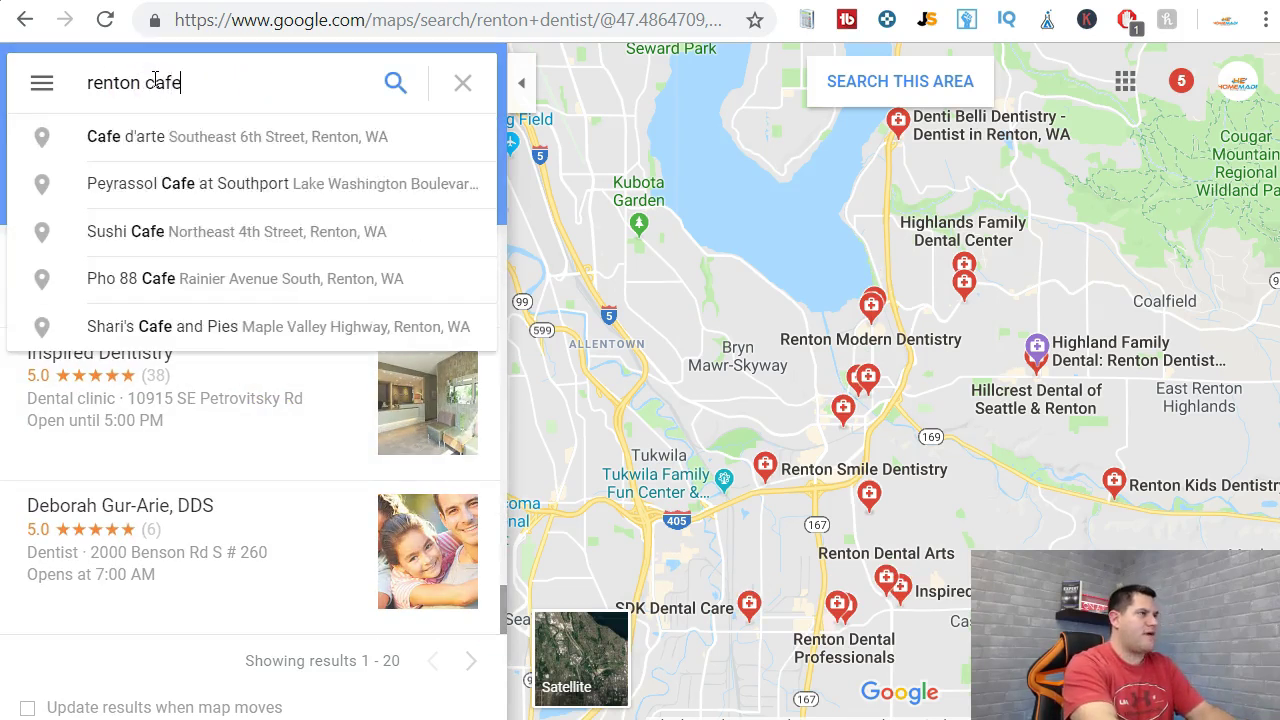
key("Return")
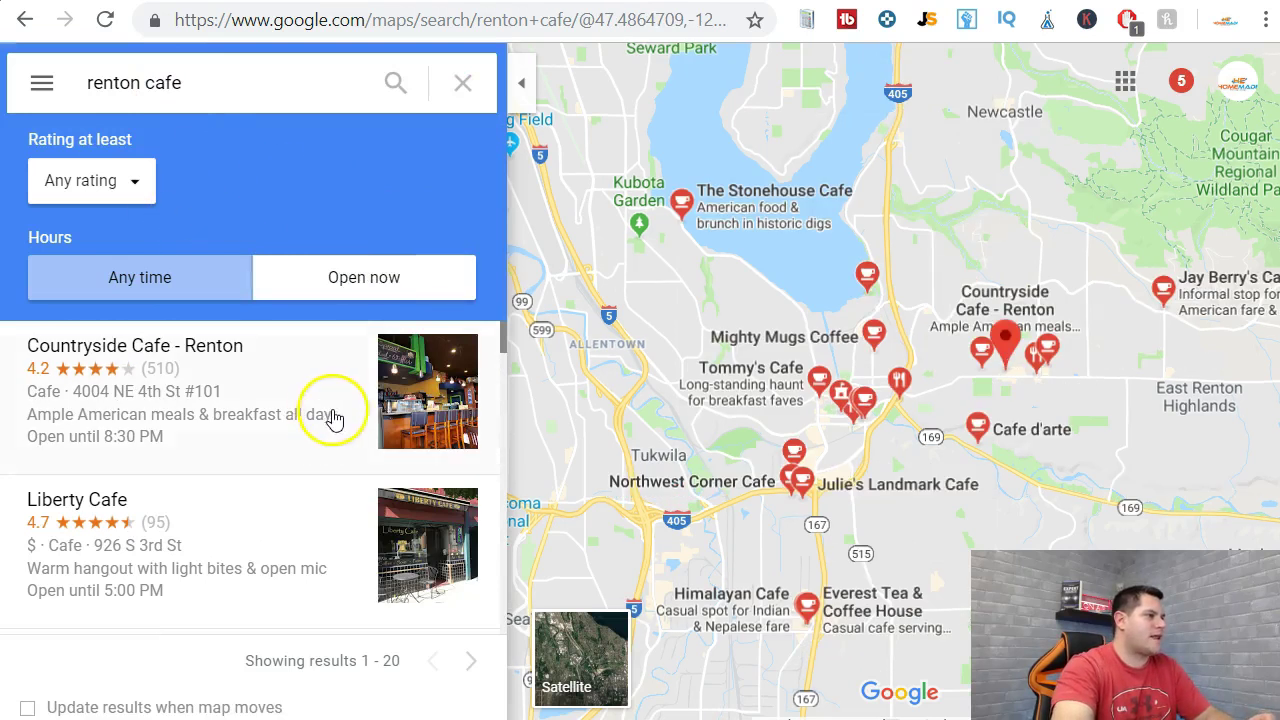
scroll(329, 420, "down", 1)
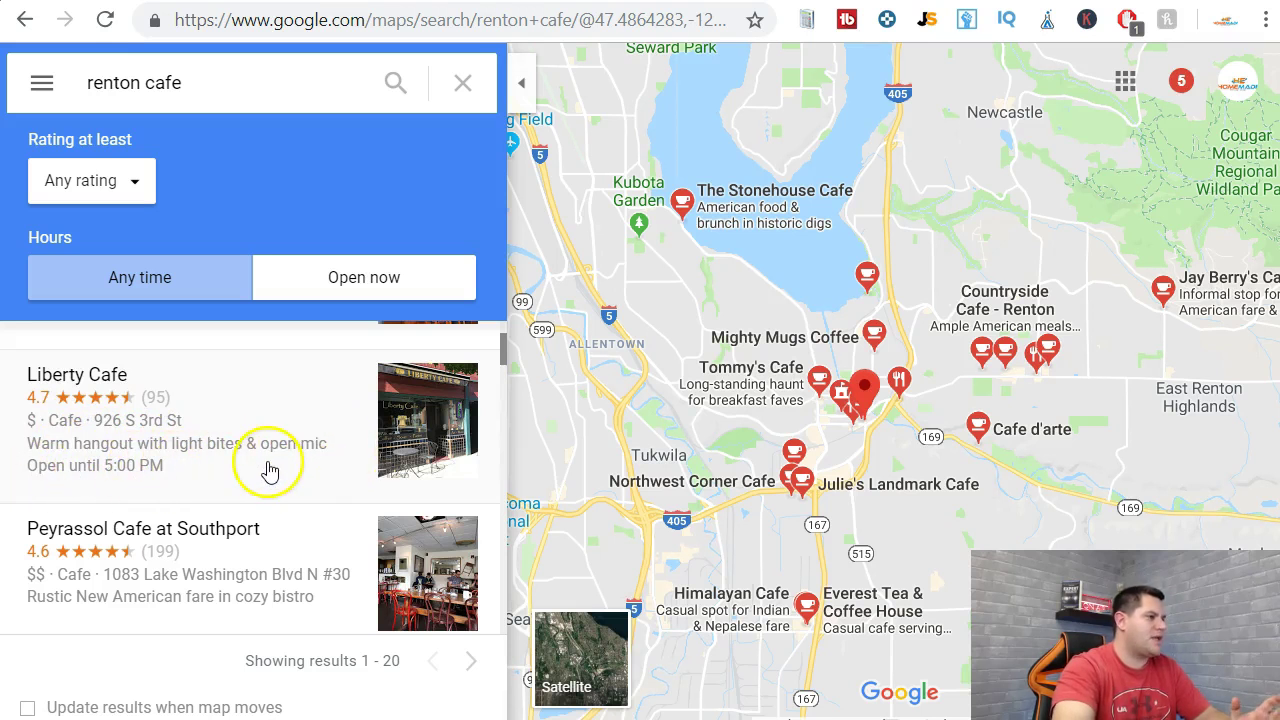
scroll(271, 468, "down", 3)
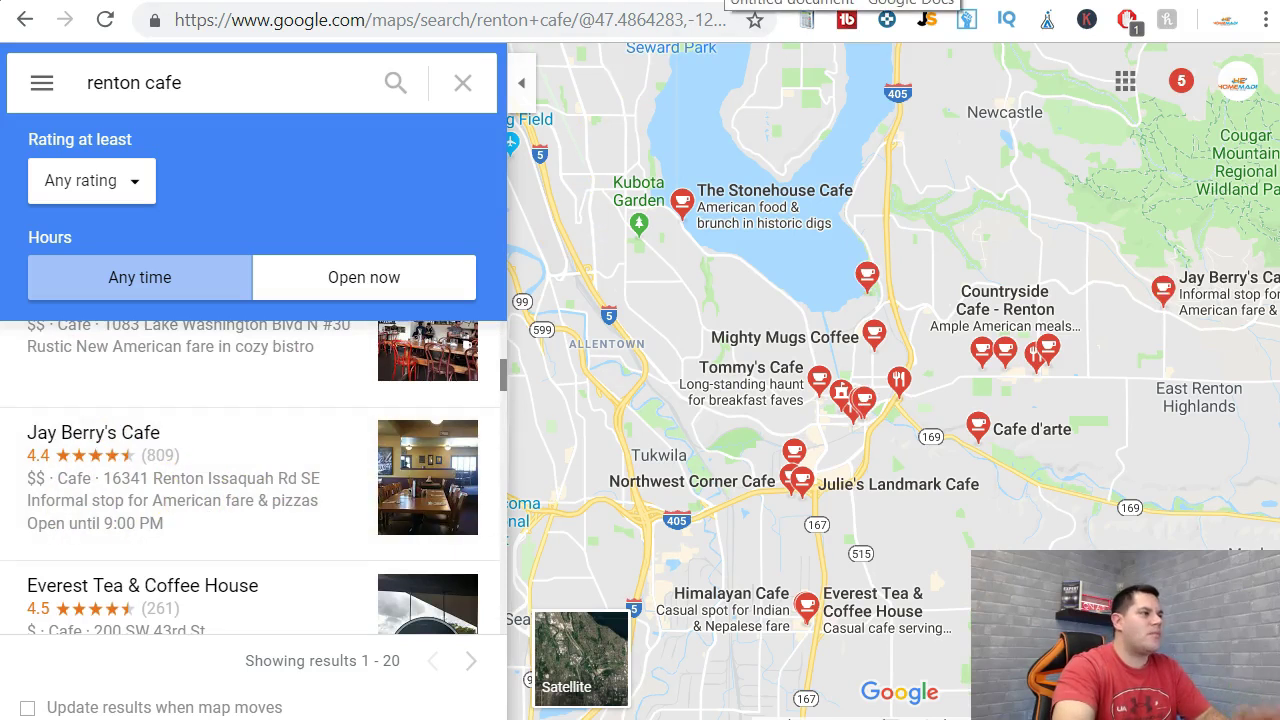
- Switch to the Google Docs document and replace "Word" with "characters" in the 700 Word Business Description line
left_click(700, 2)
left_click(690, 504)
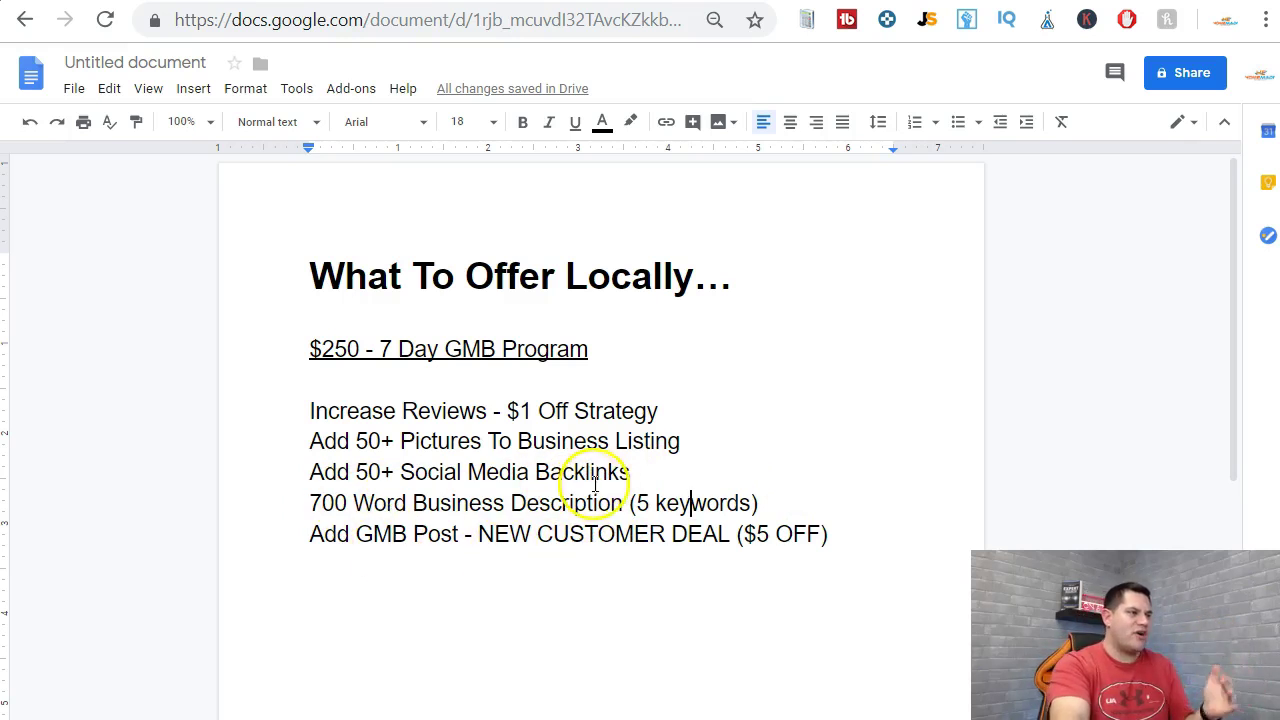
left_click_drag(408, 503, 360, 503)
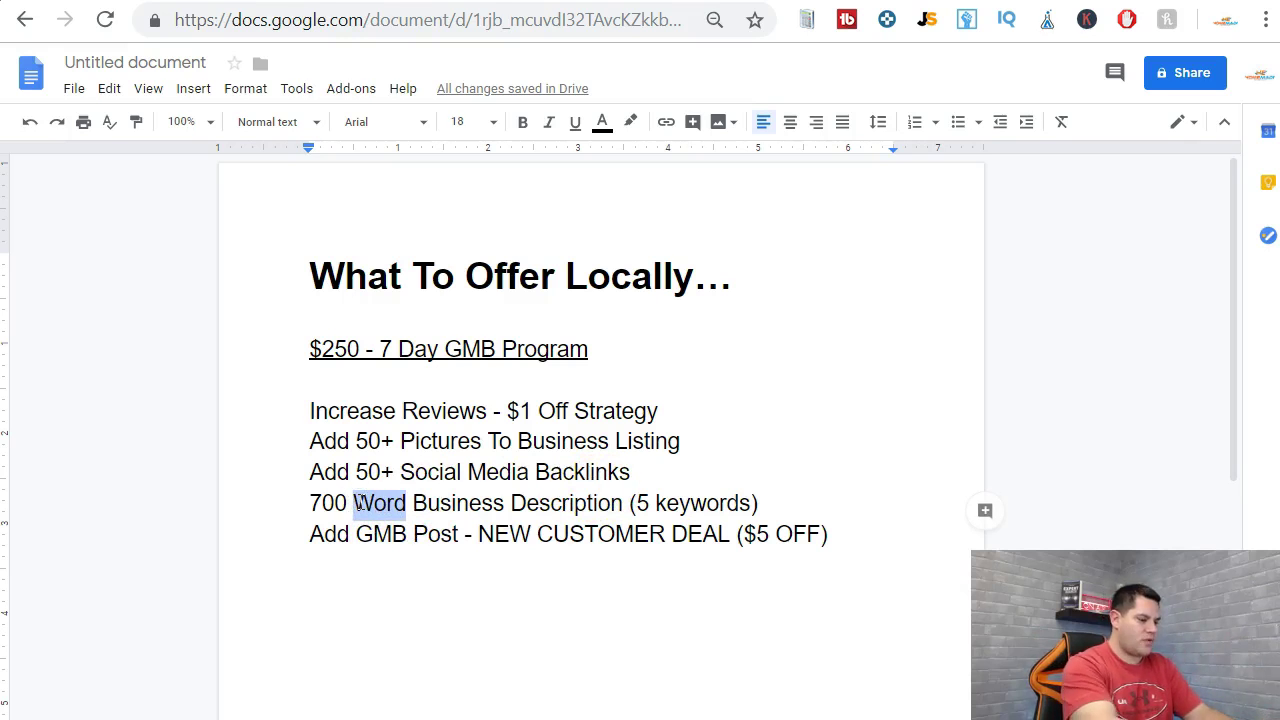
type("Sylable")
left_click(421, 501)
key("BackSpace")
key("BackSpace")
key("BackSpace")
key("BackSpace")
key("BackSpace")
key("BackSpace")
key("BackSpace")
type("characters")
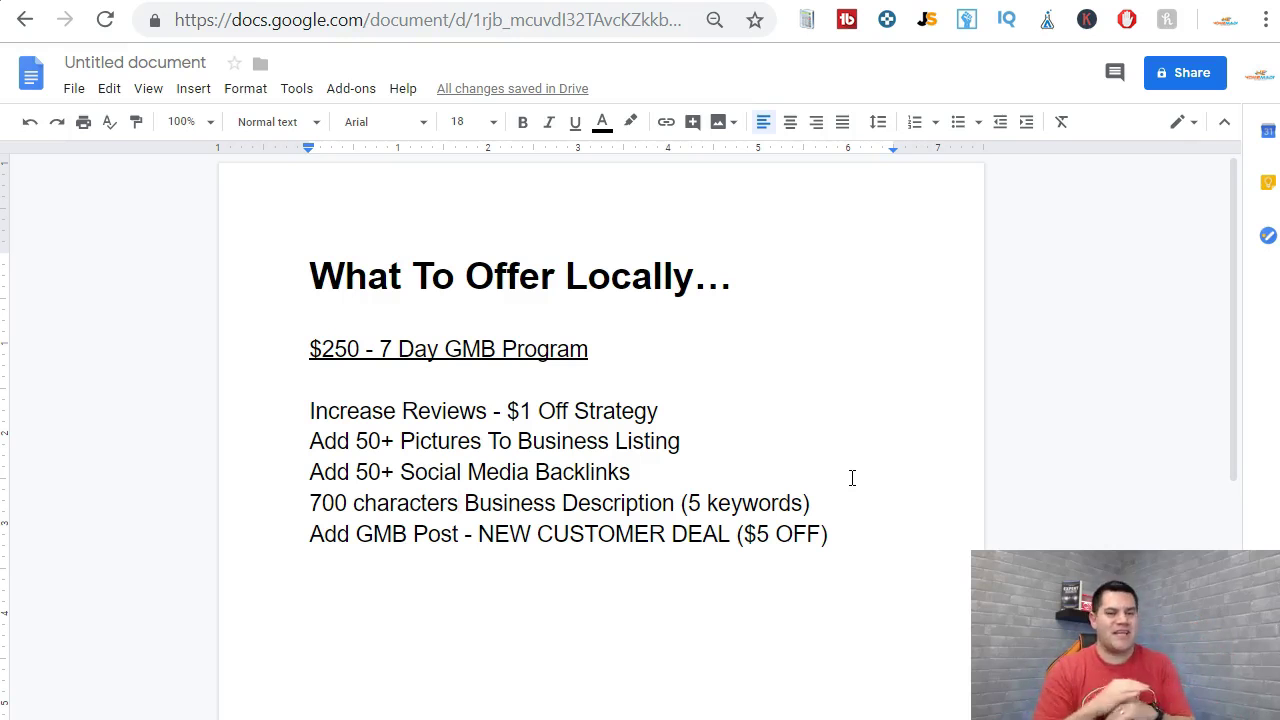
- Highlight "5 keywords" in the Business Description line and add the example keyword "-renton local cafe" on a new line below it
left_click(709, 434)
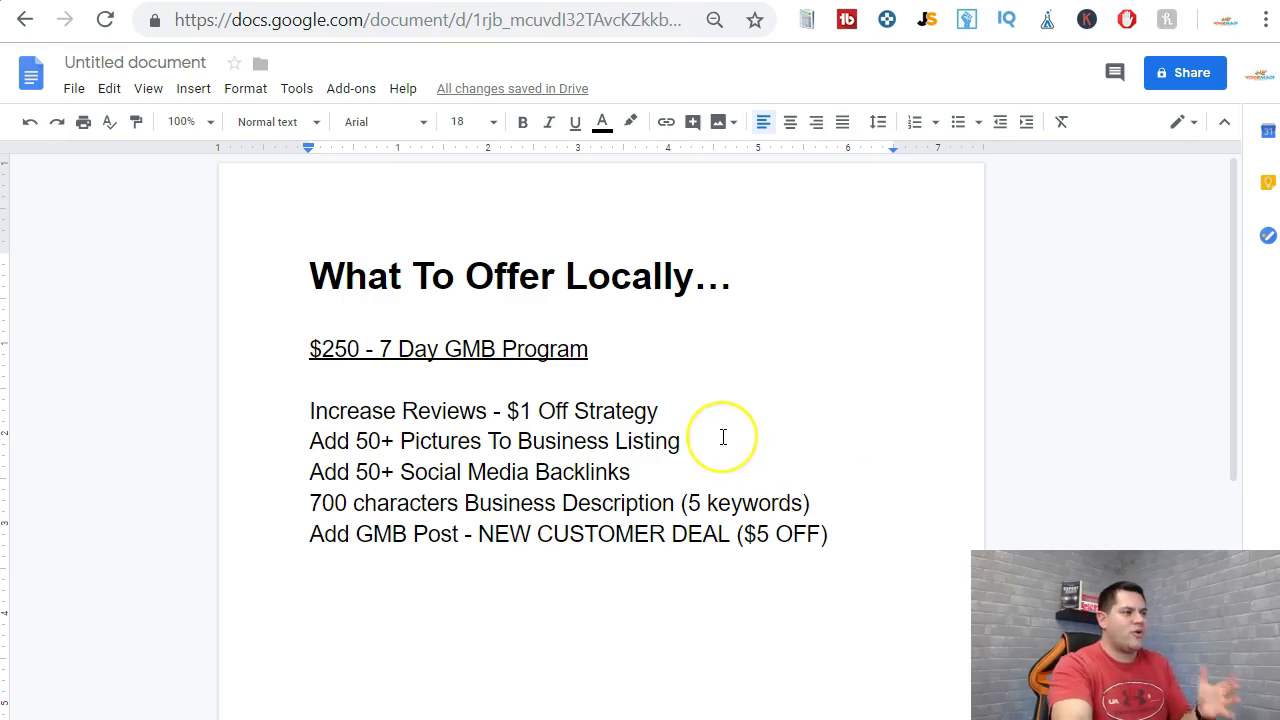
left_click_drag(803, 502, 694, 501)
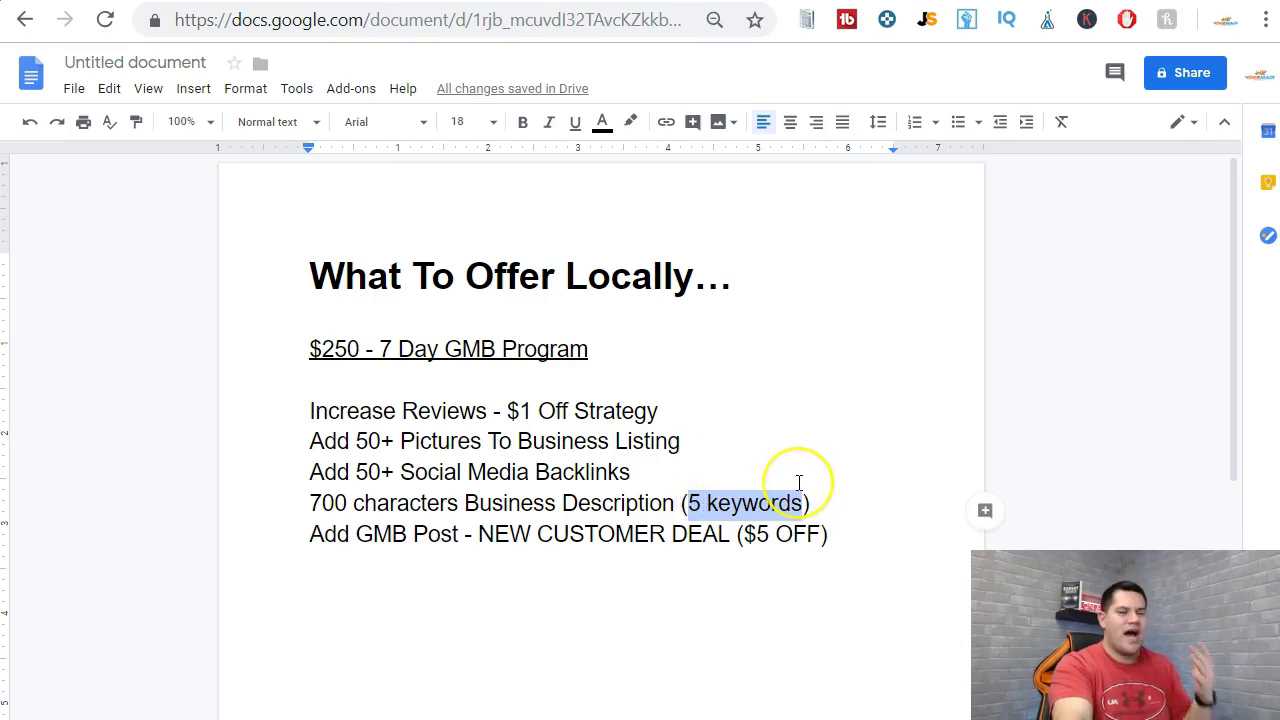
left_click(847, 508)
key("Return")
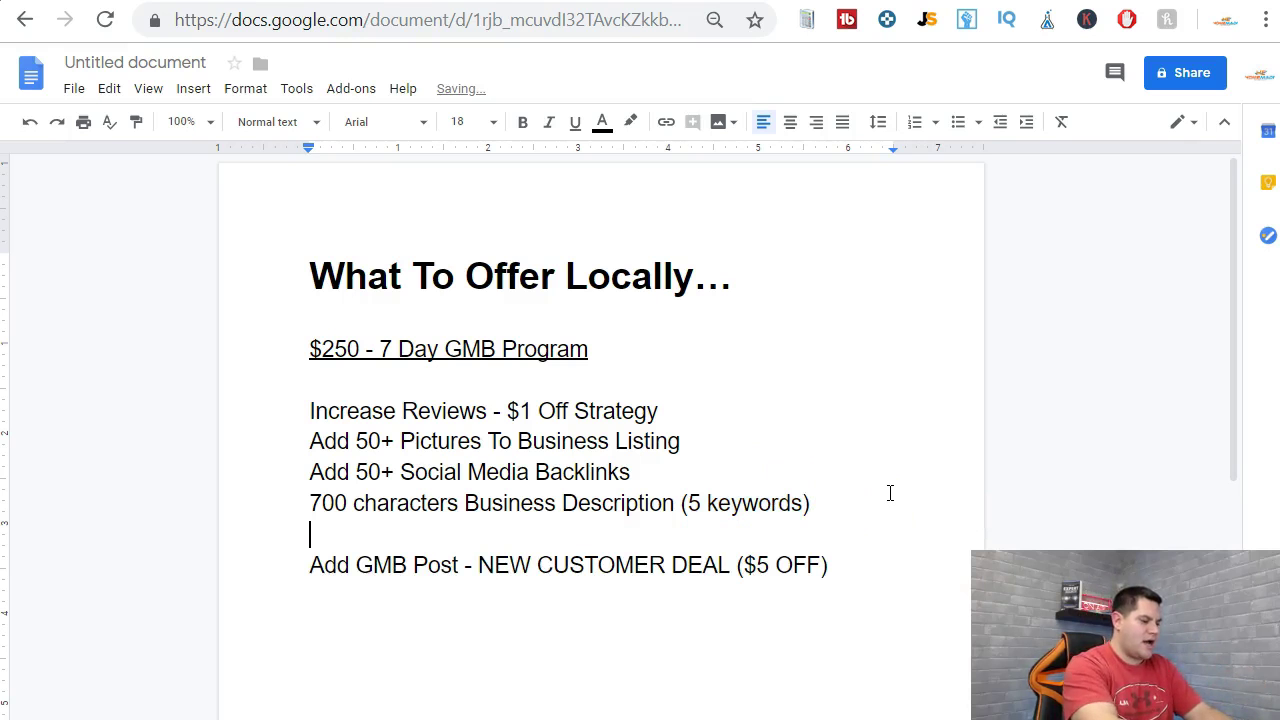
type("-rent")
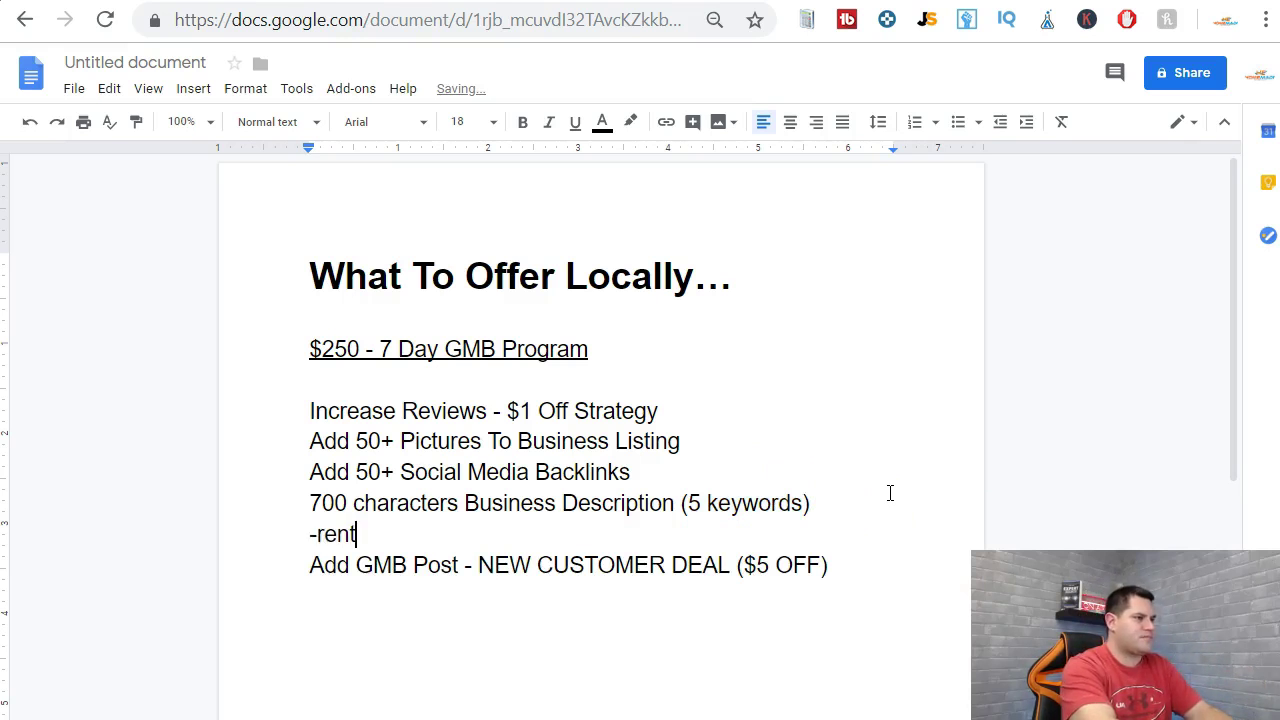
type("on cafe")
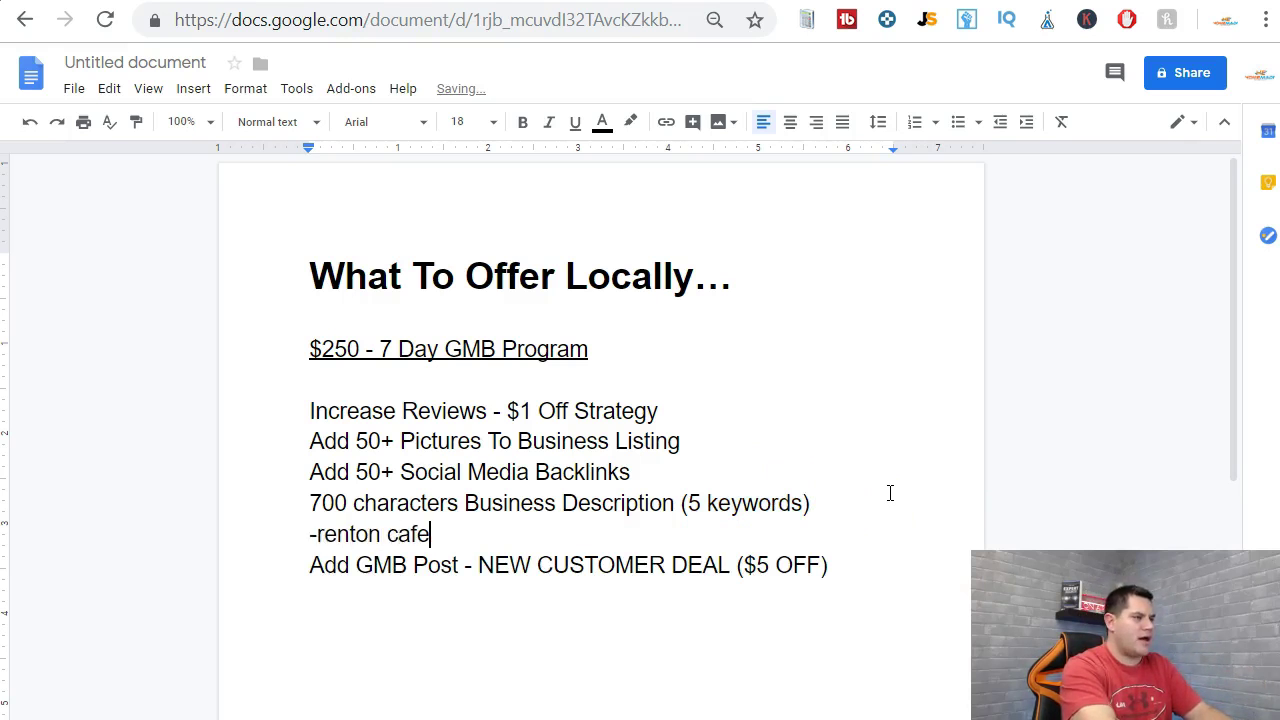
key("BackSpace")
key("BackSpace")
key("BackSpace")
type("local cafe")
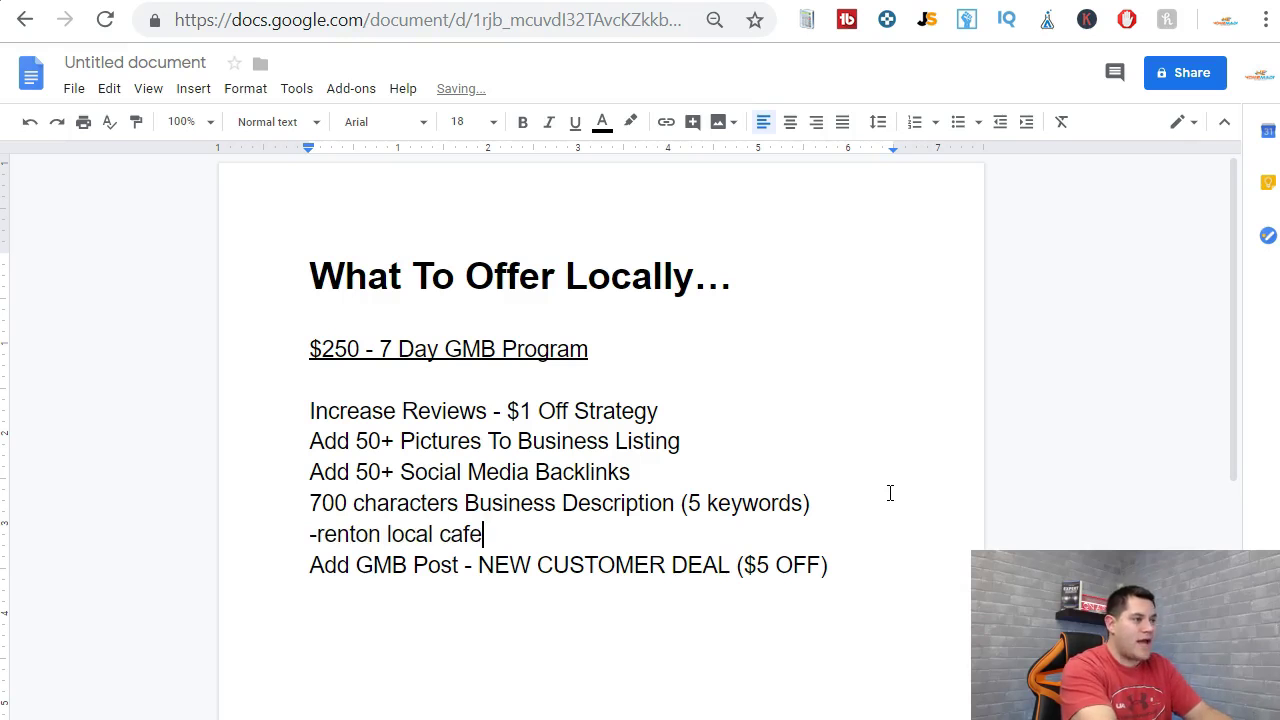
key("Return")
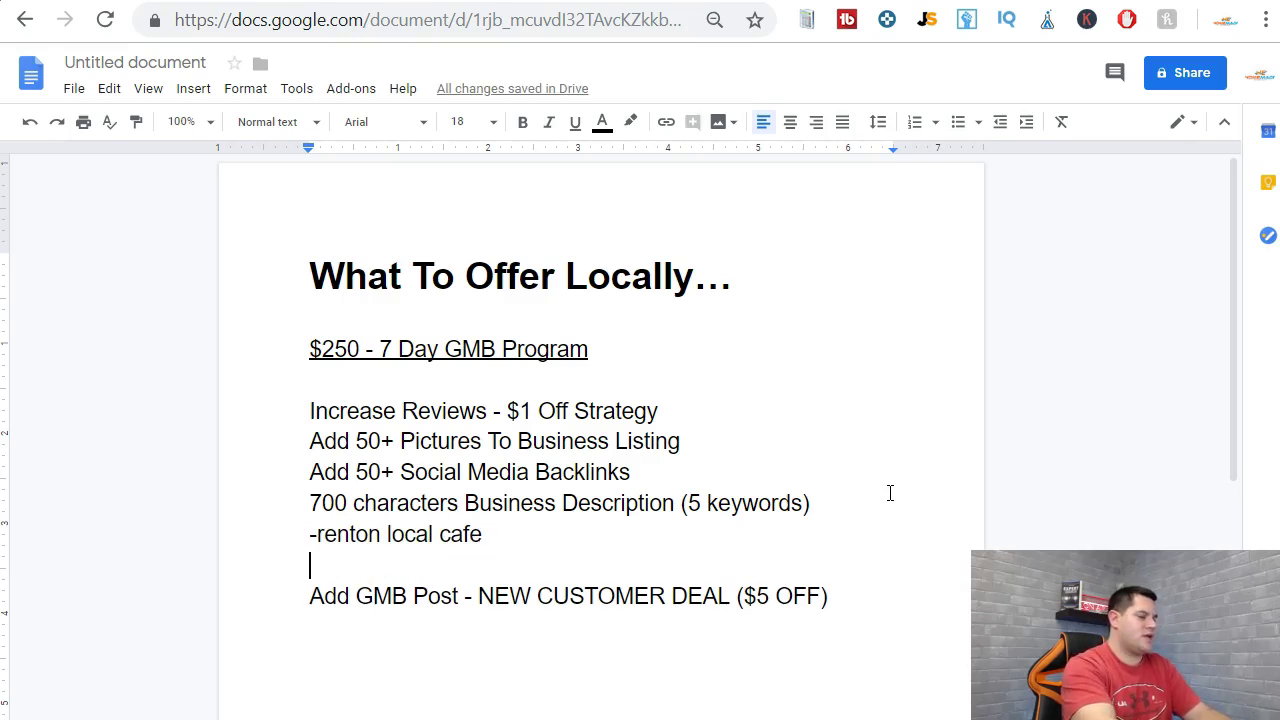
- Add the example keywords "Renton Washington cafe" and "Cafe in Renton washington" on separate lines below "-renton local cafe"
type("Renton Wash")
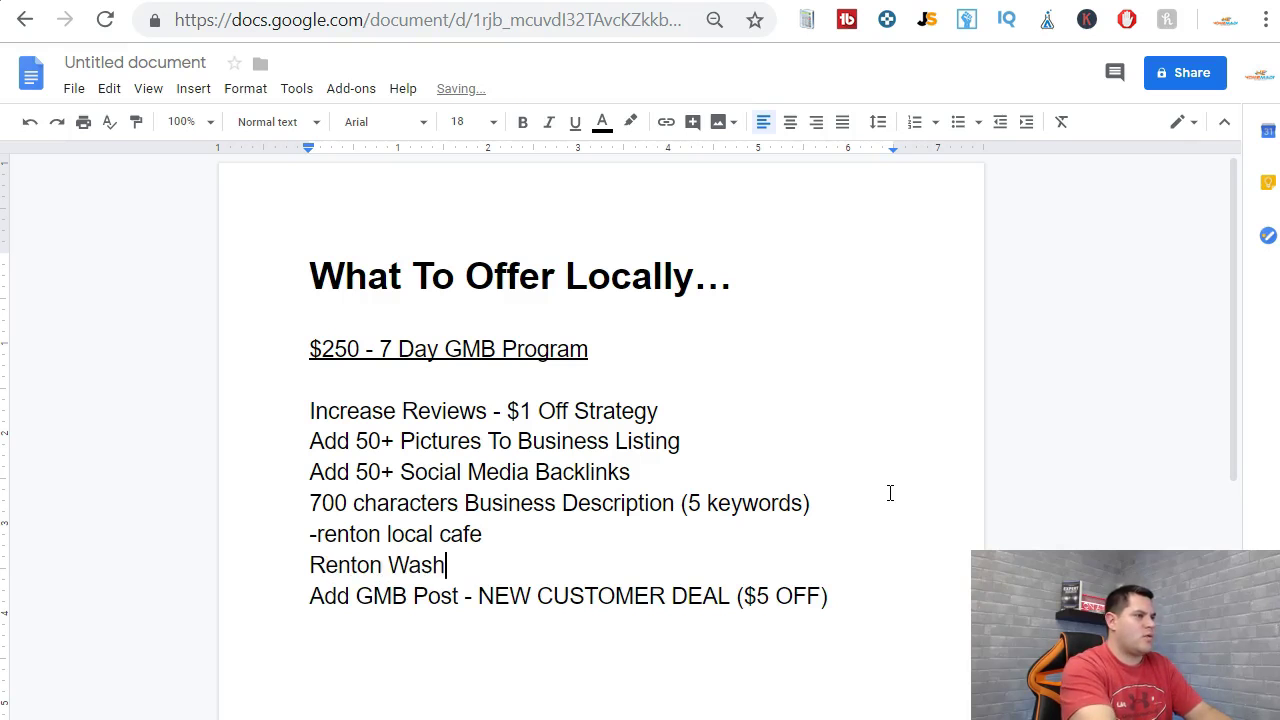
type("ington cafe")
key("Return")
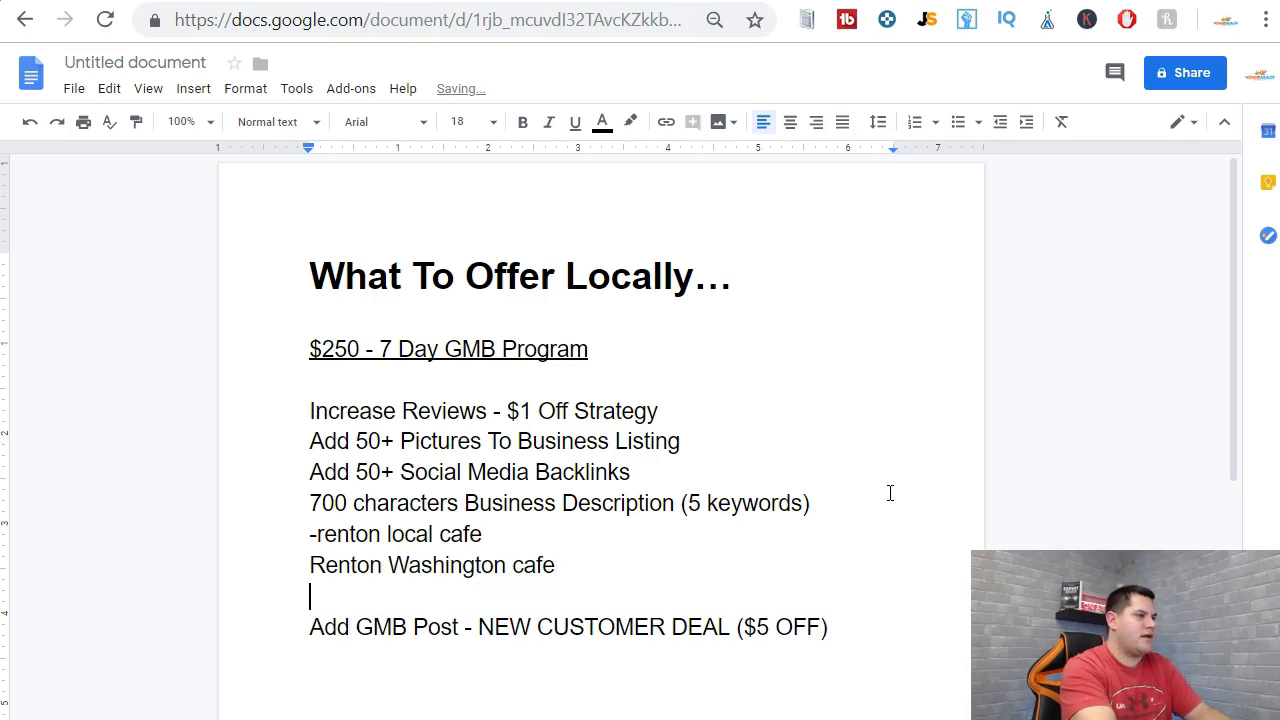
type("Cafe in Renton")
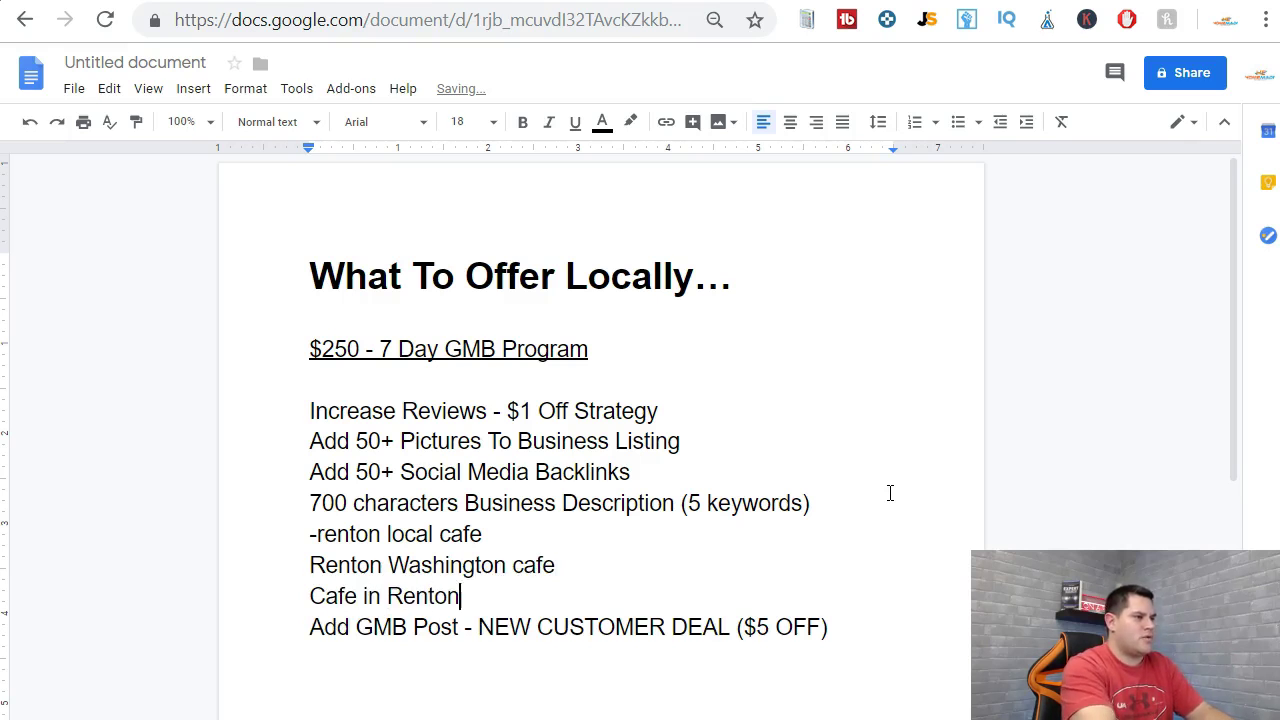
type(" washington")
key("Return")
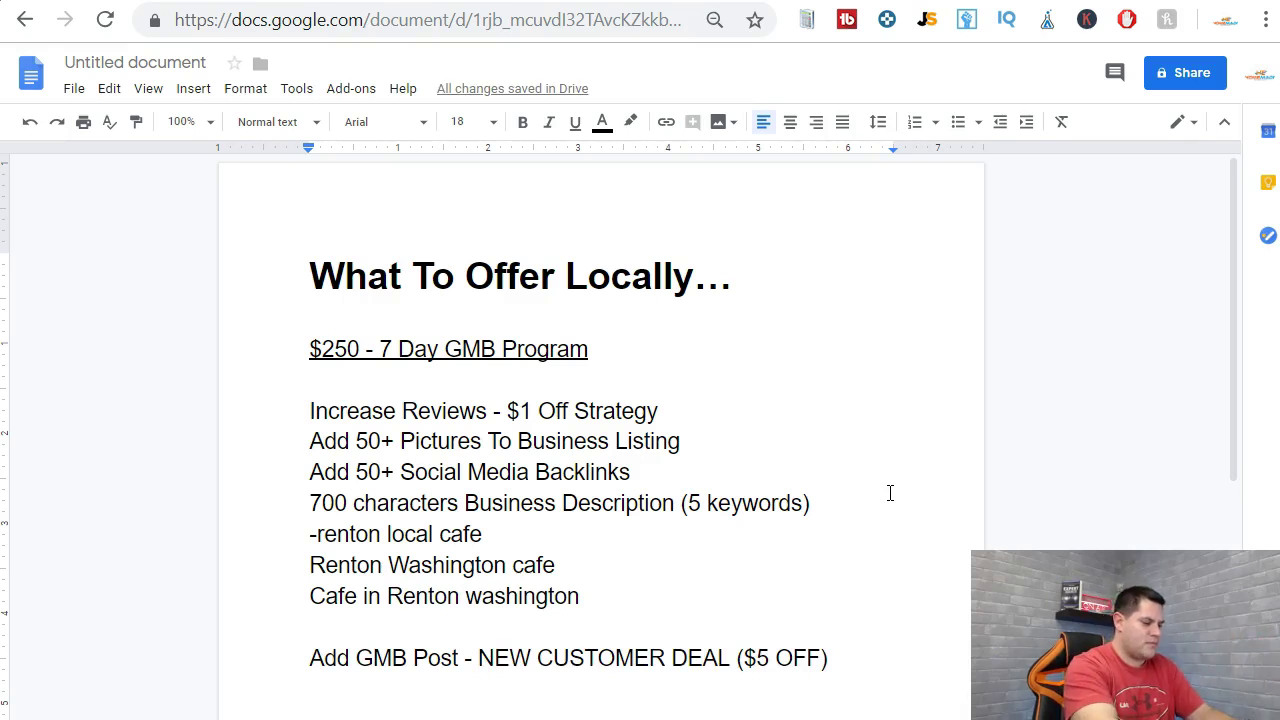
- Add "Cafe 98105" as the fourth example keyword, followed by a blank line, and briefly highlight all four keyword lines
type("caf")
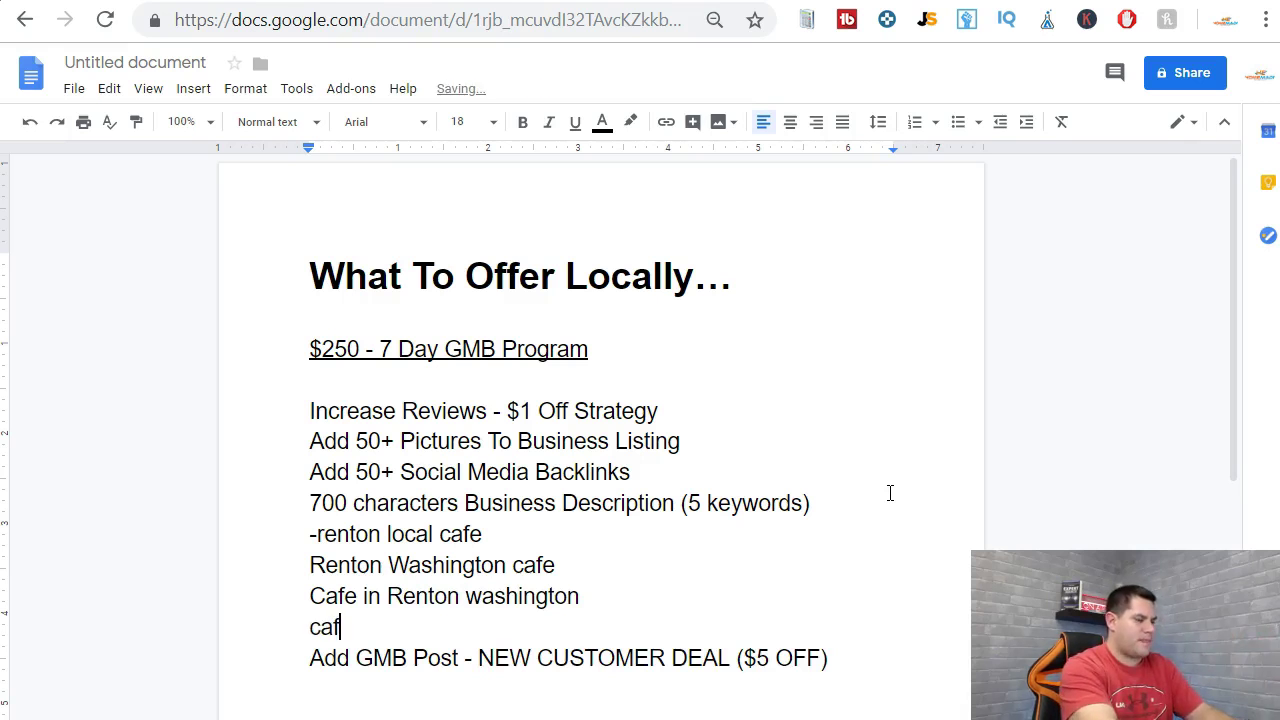
type("e 9810")
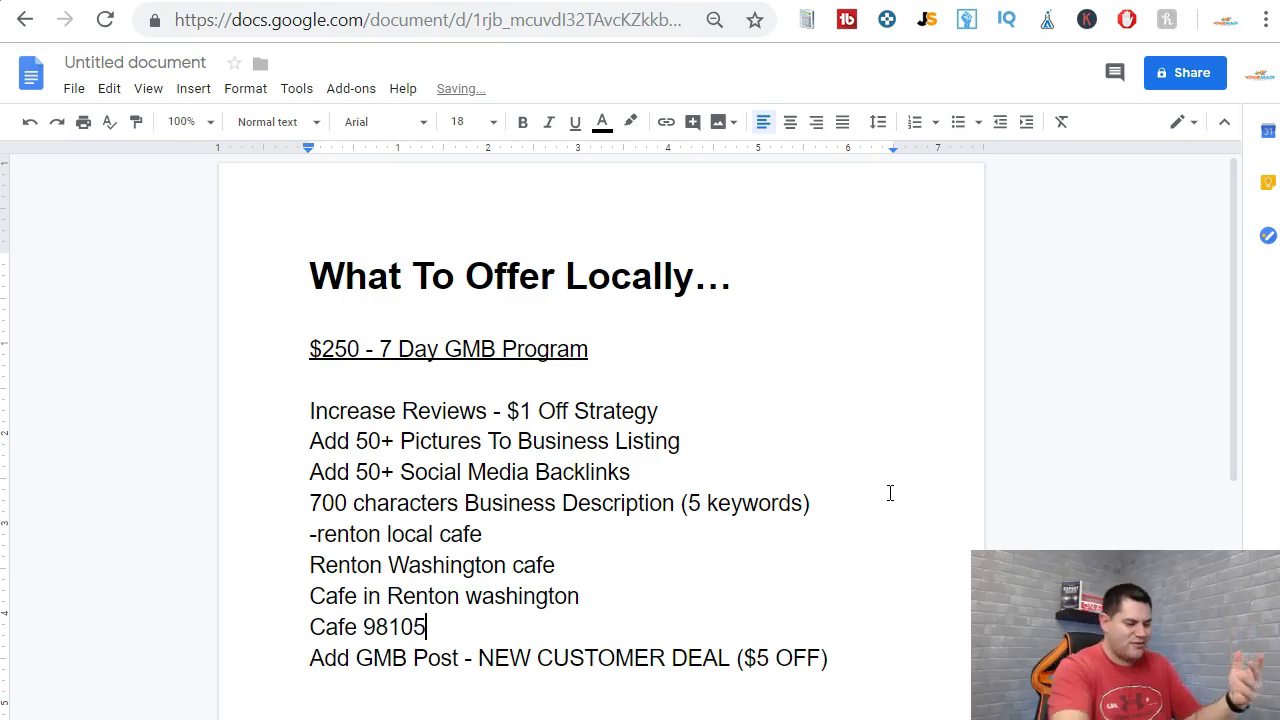
type("5")
key("Return")
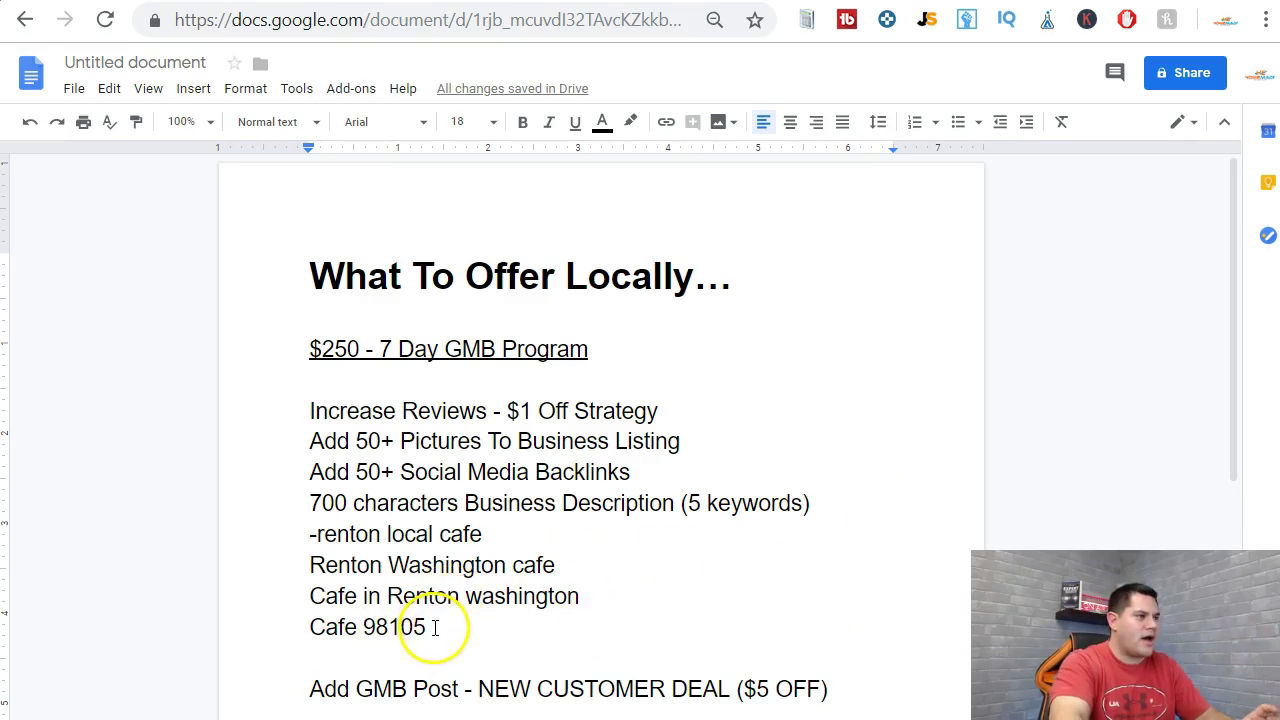
left_click_drag(431, 623, 291, 534)
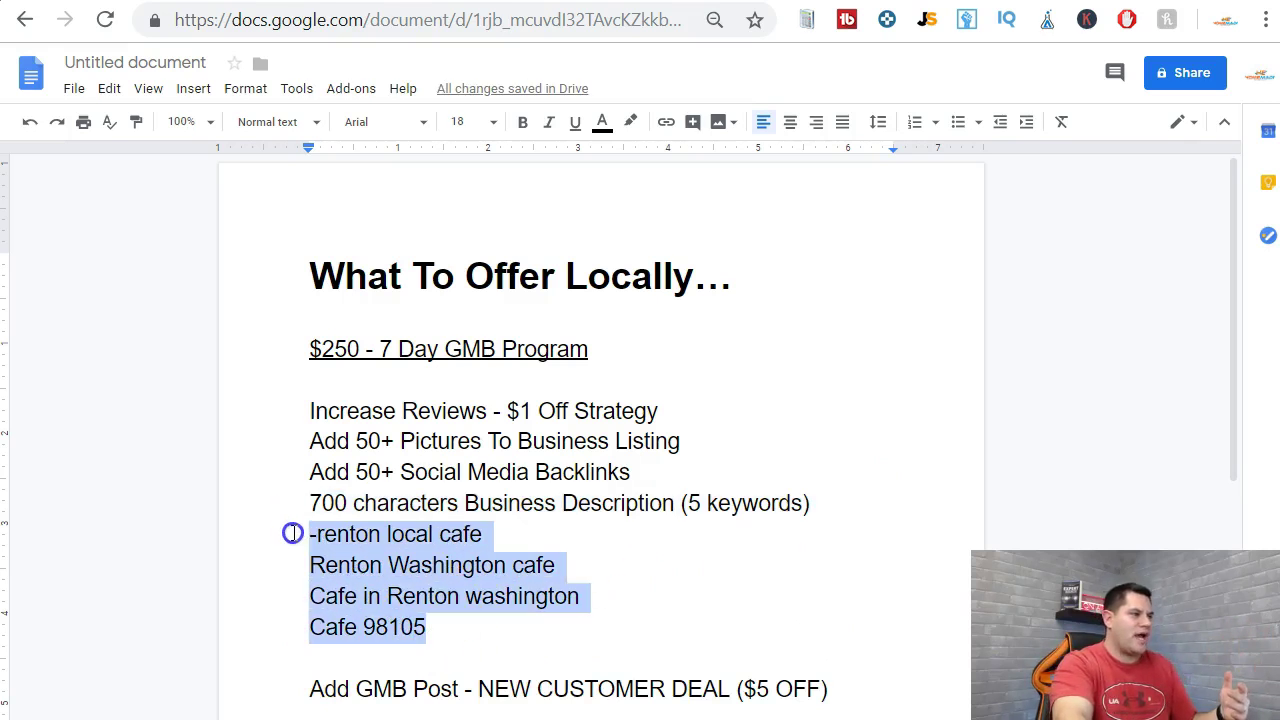
left_click(709, 503)
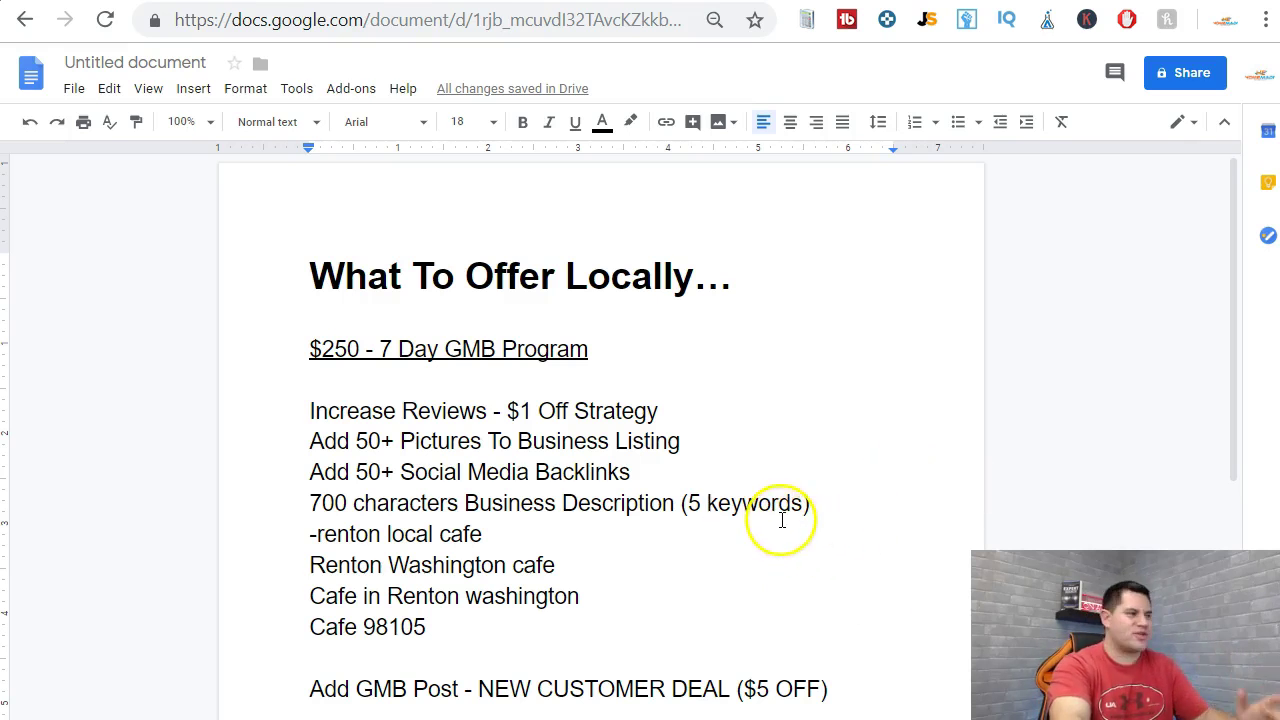
- Highlight the "Add GMB Post - NEW CUSTOMER DEAL ($5 OFF)" line, and single out the word "Post" in it
scroll(760, 515, "down", 4)
left_click(491, 363)
left_click(826, 316)
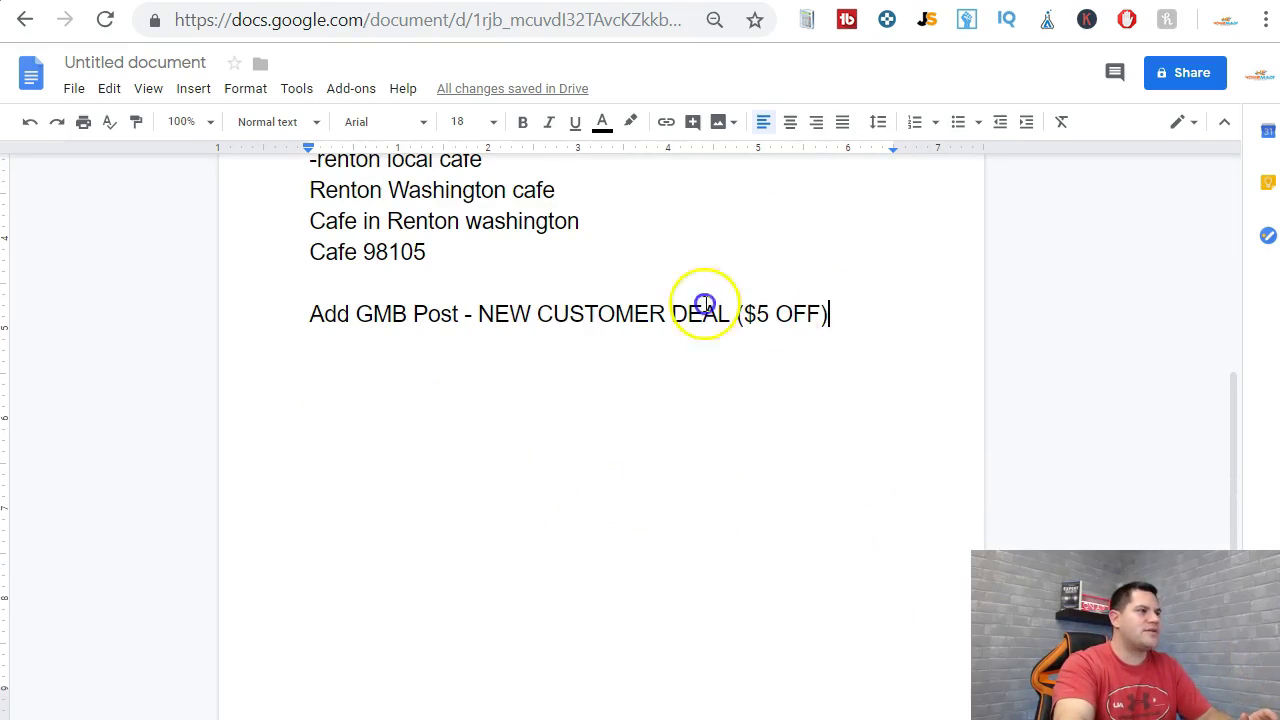
left_click(305, 310, "shift")
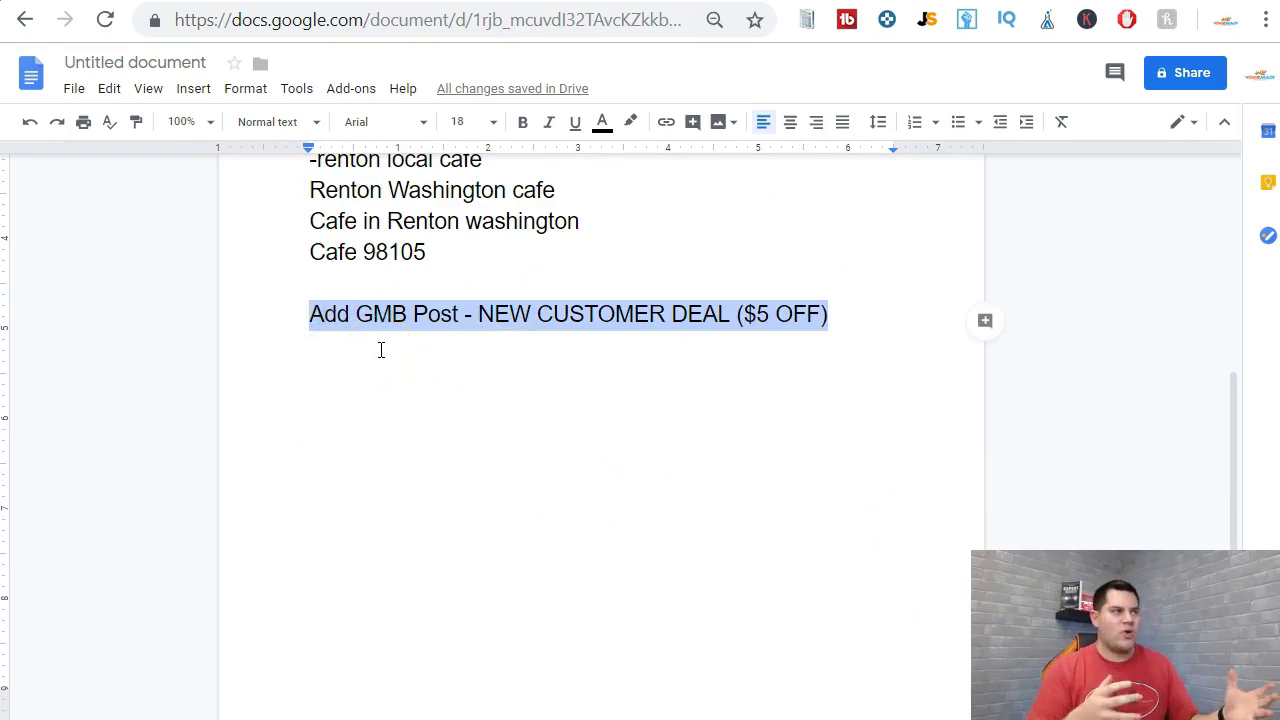
left_click(406, 329)
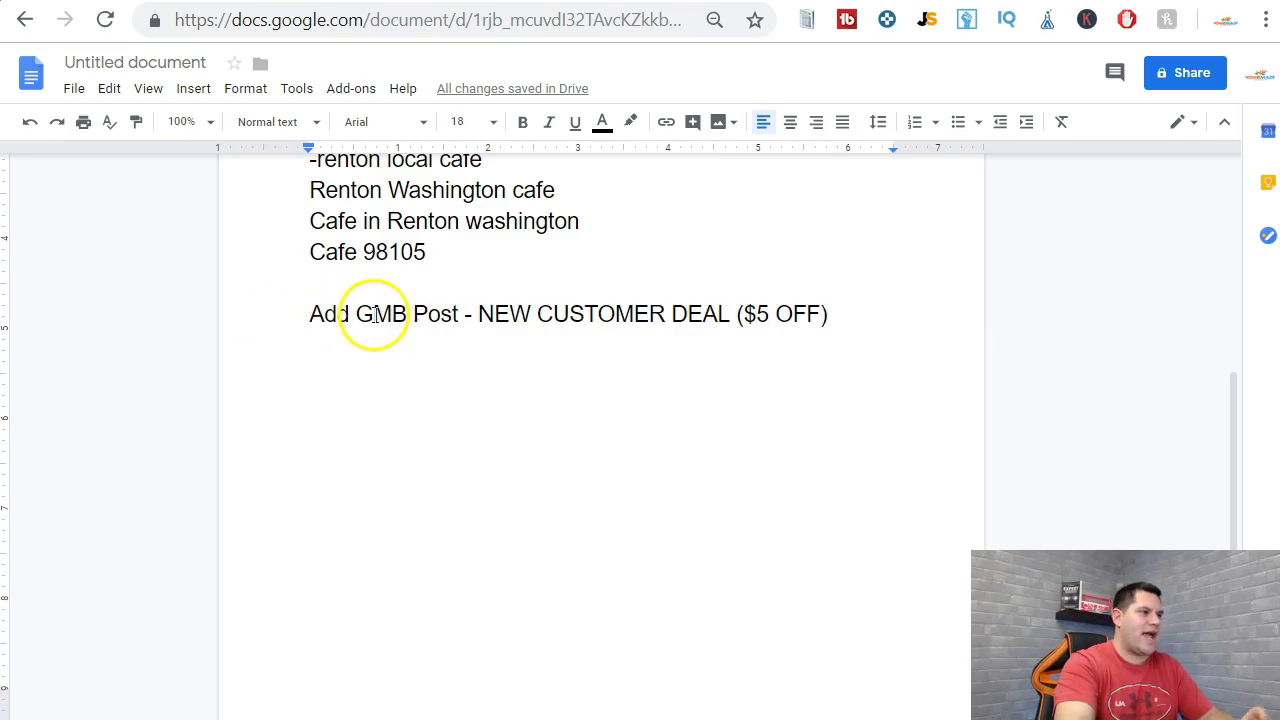
double_click(425, 314)
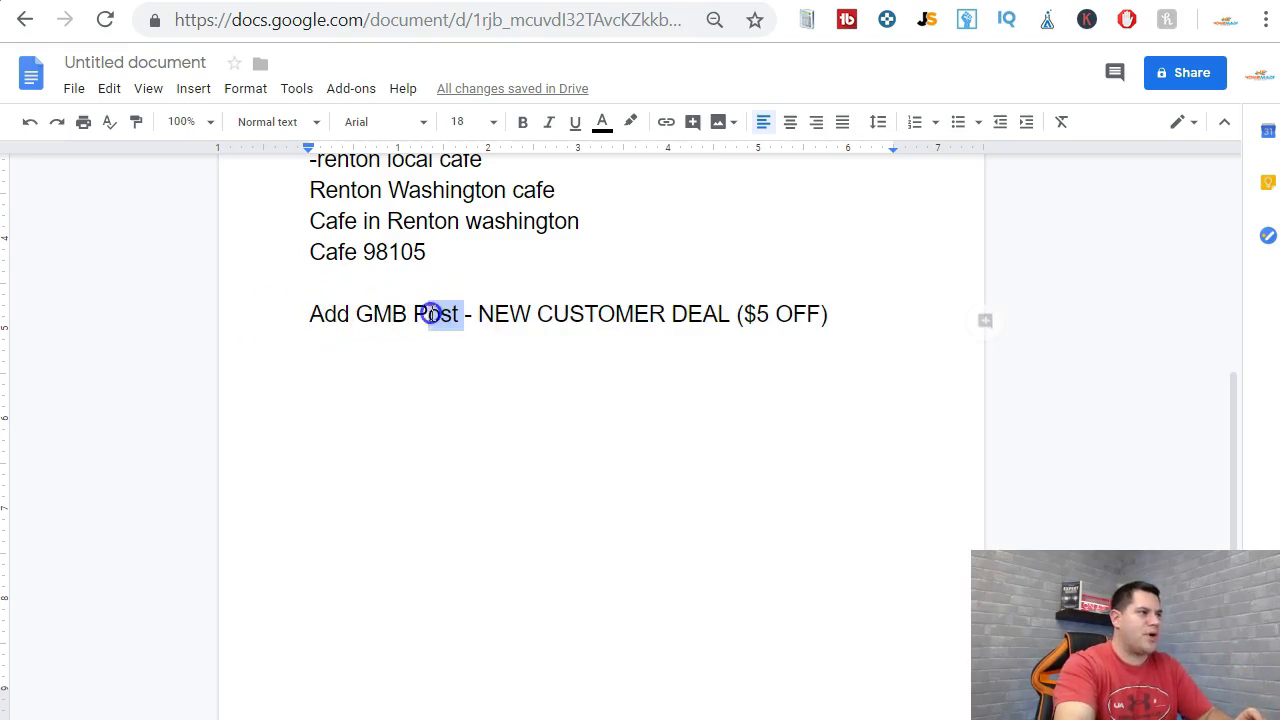